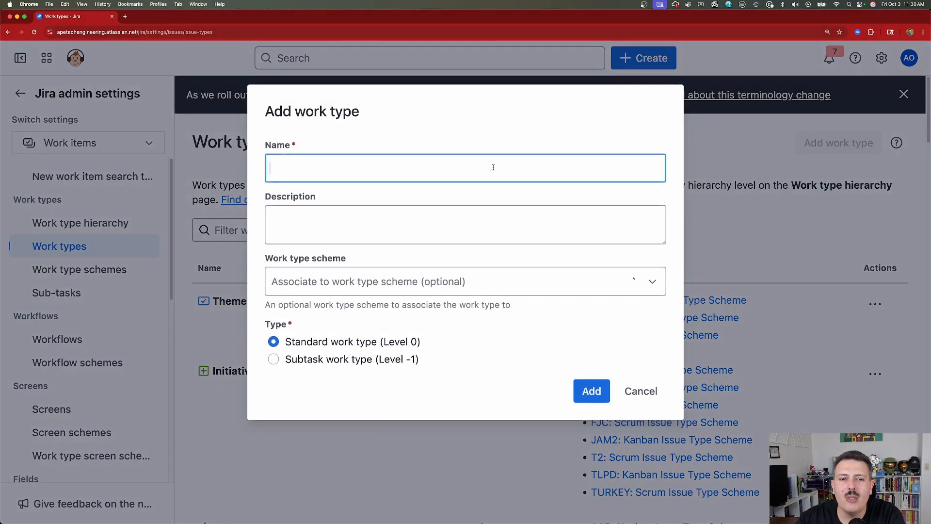
Add a standard work type named "Incident" with the description "This is my description." under the Default Issue Type Scheme
text(Incident)
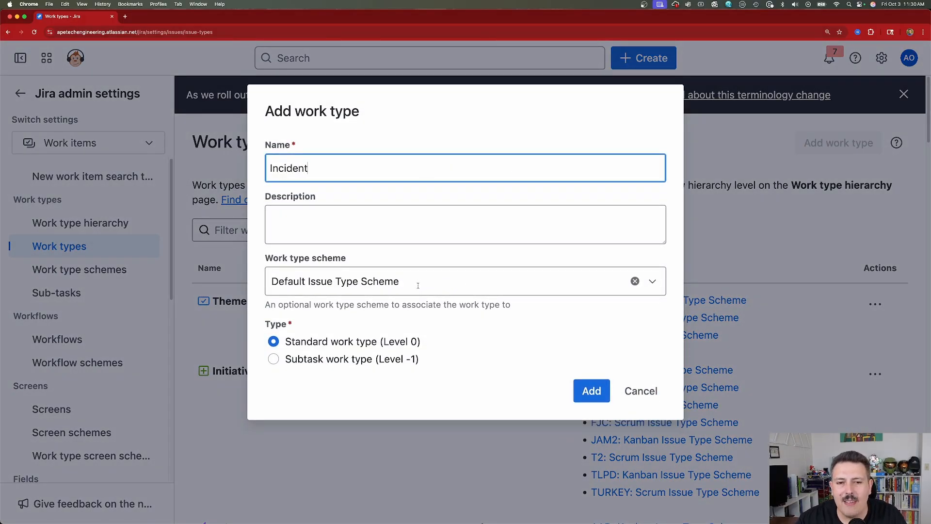
click(306, 235)
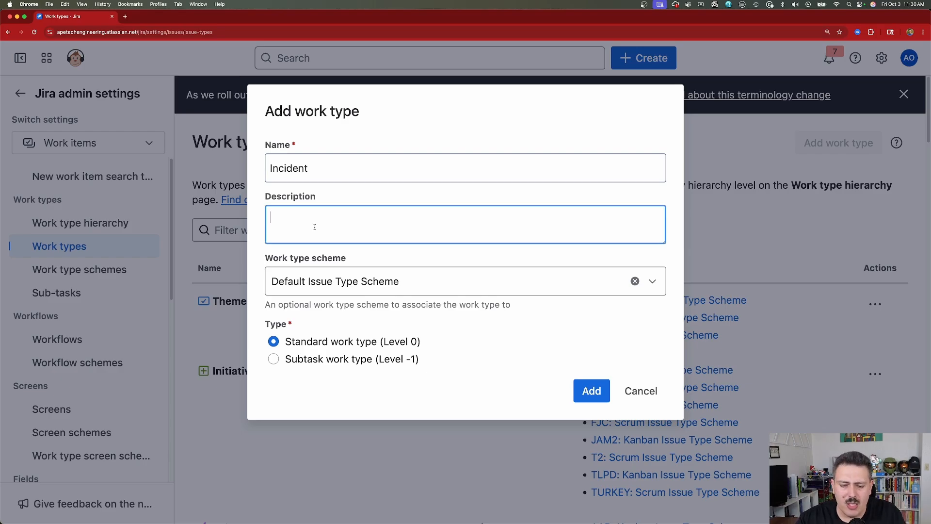
text(This is my des)
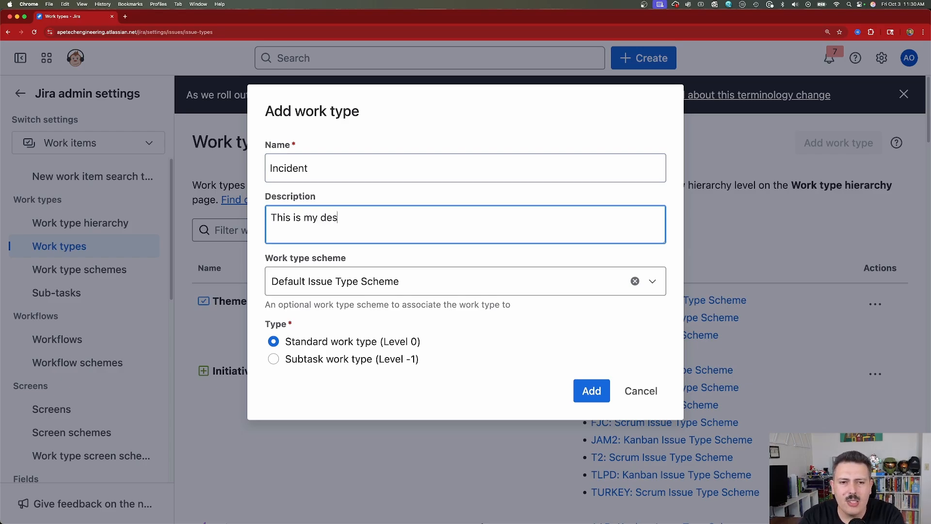
text(cription.)
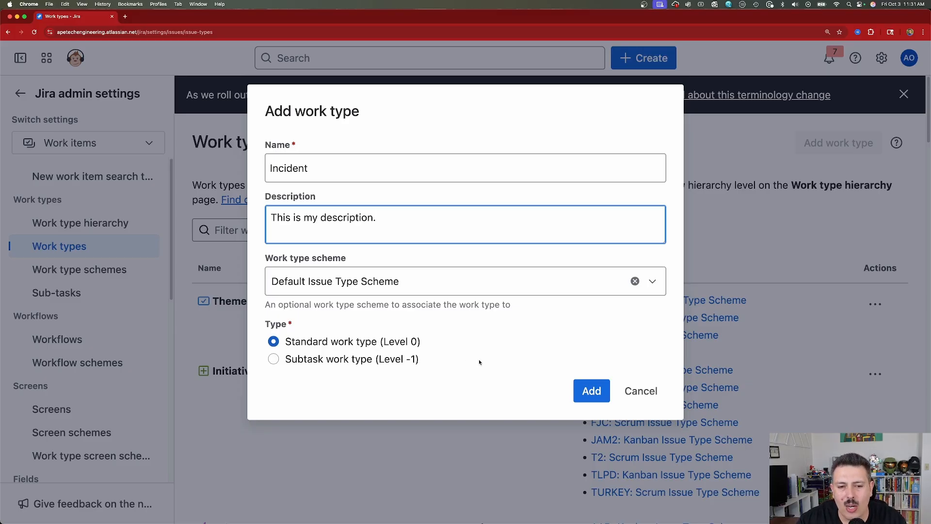
click(592, 391)
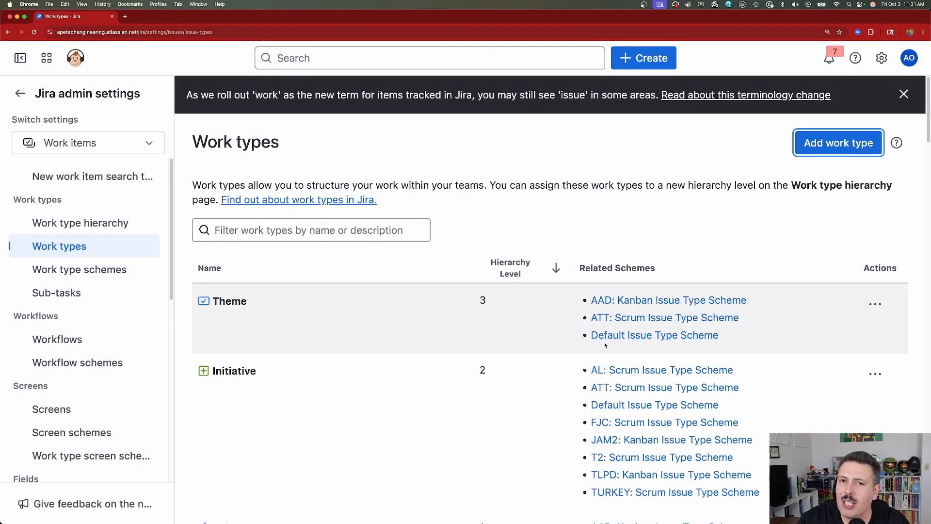
Filter the work types by "inc" and open the newly added Incident work type for editing
click(292, 230)
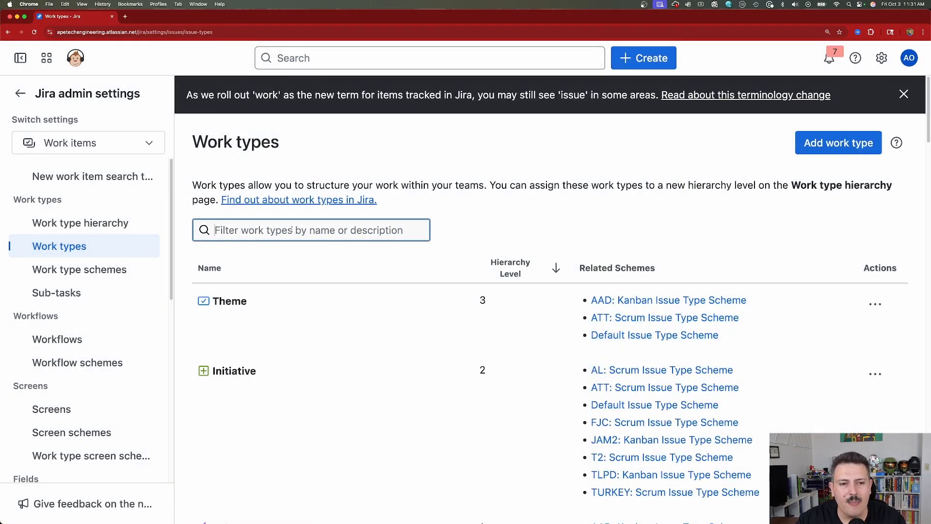
text(inc)
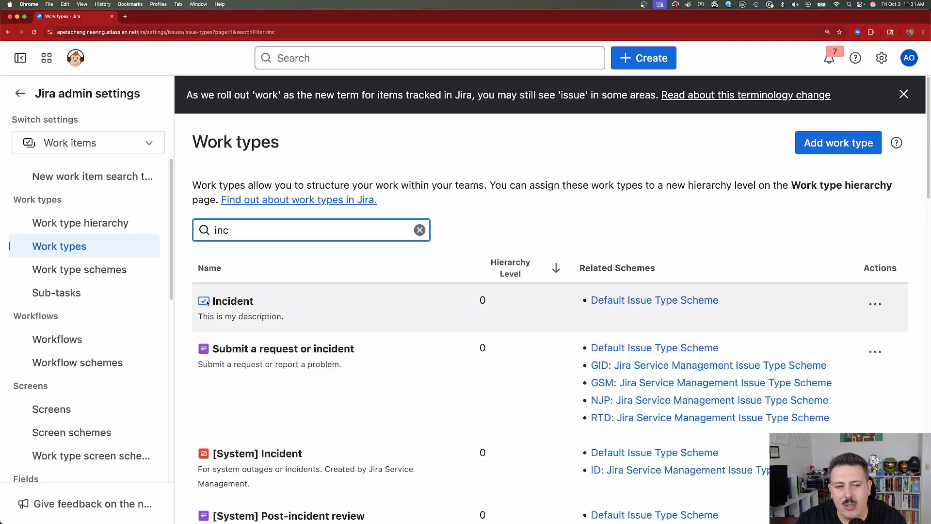
click(877, 304)
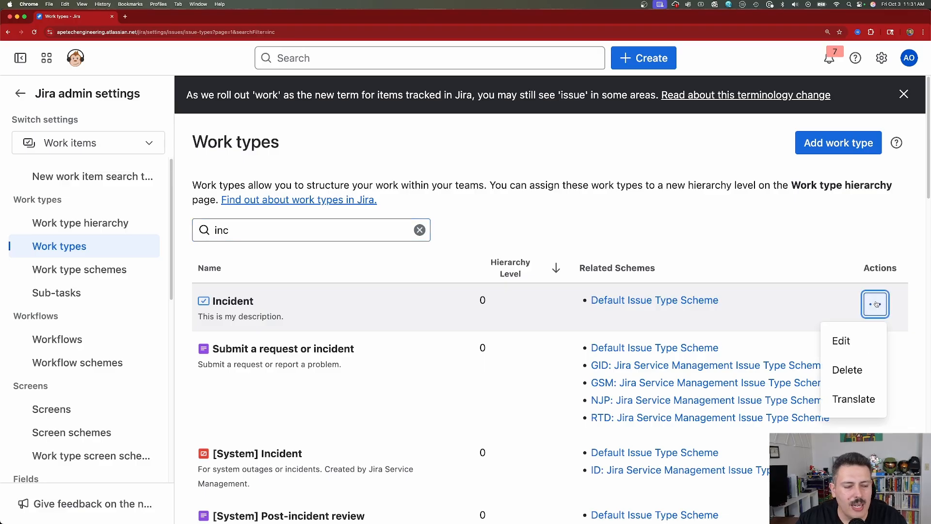
click(852, 336)
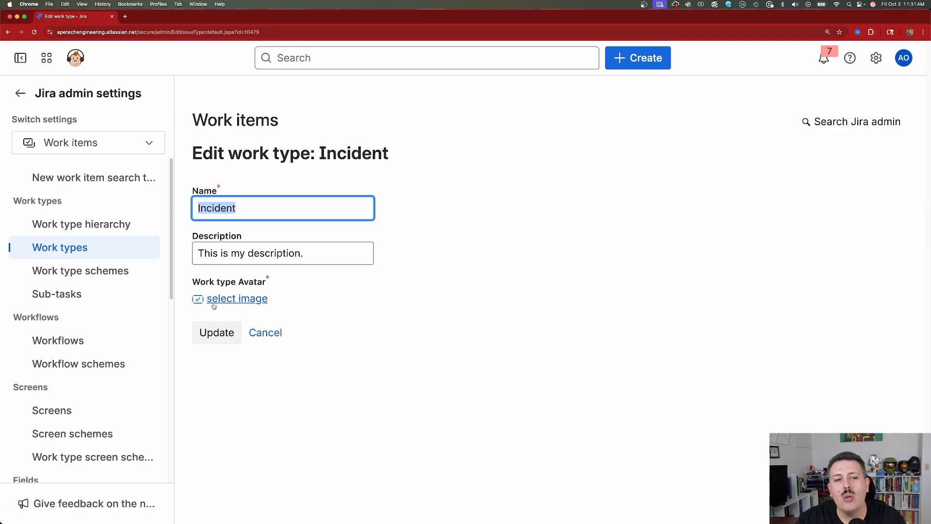
Change the Incident work type's avatar to the red lightning-bolt square and update the work type
click(214, 304)
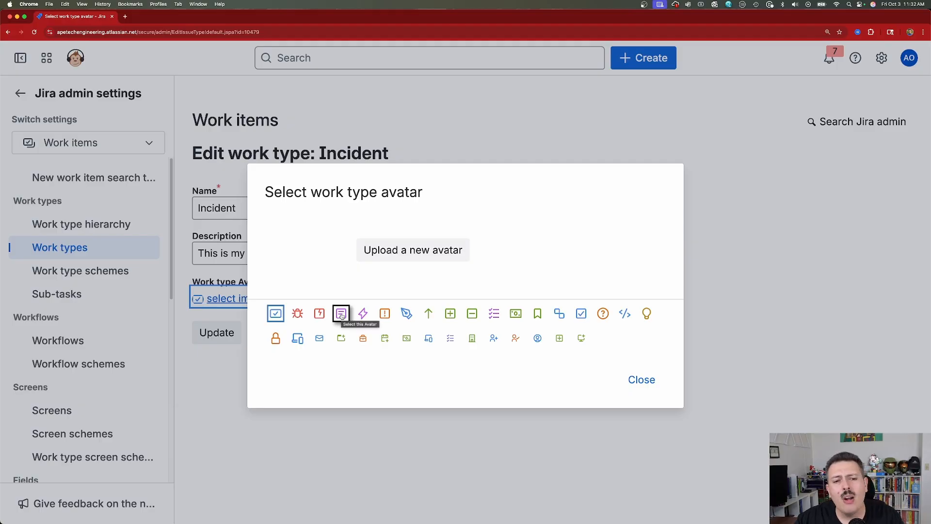
click(297, 341)
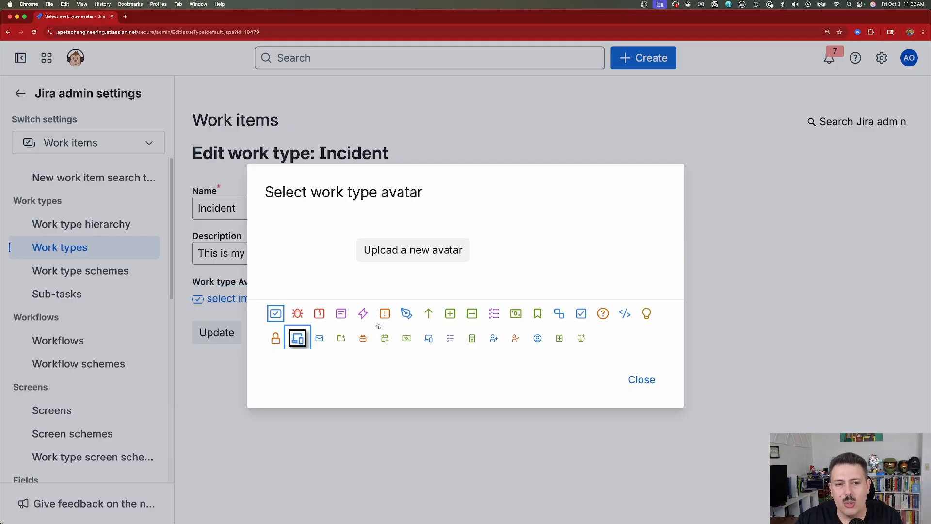
click(320, 315)
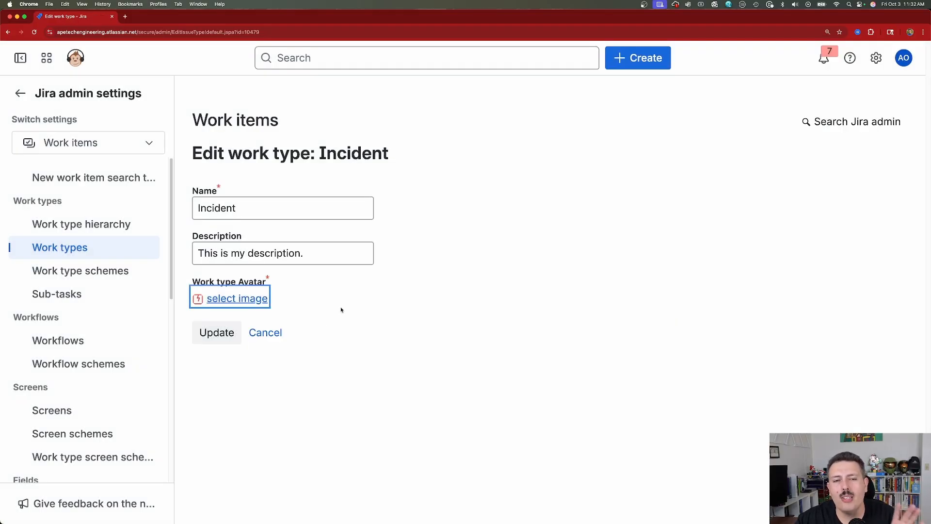
click(257, 298)
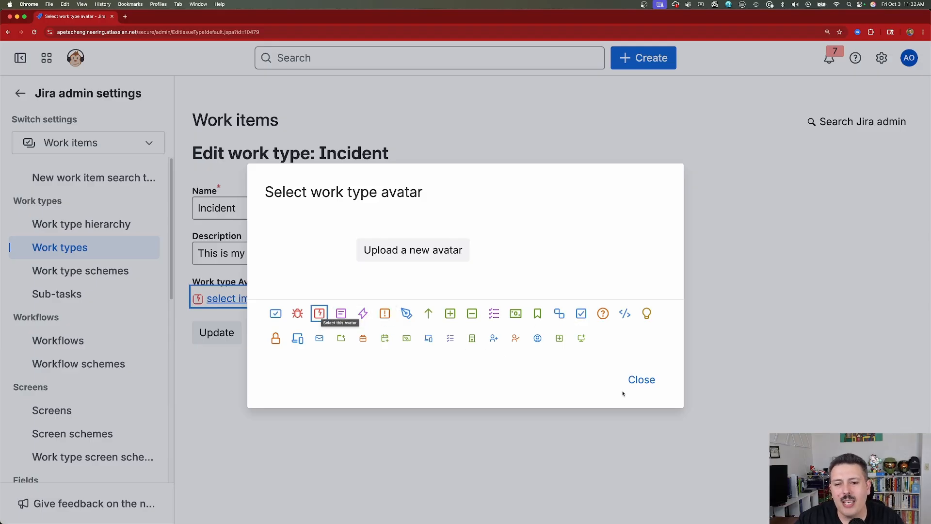
click(640, 379)
click(217, 339)
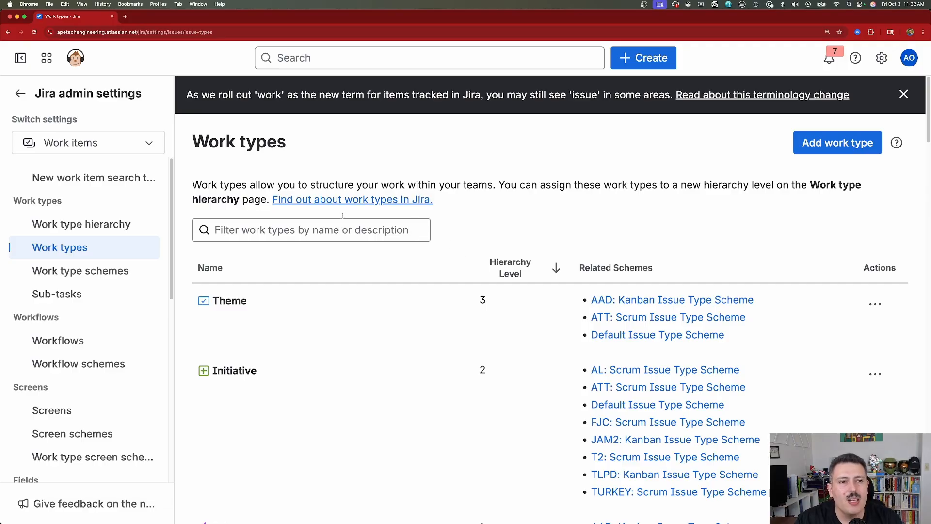
Leave the admin settings and open the work item types in the Allinpmprep space's settings
click(15, 96)
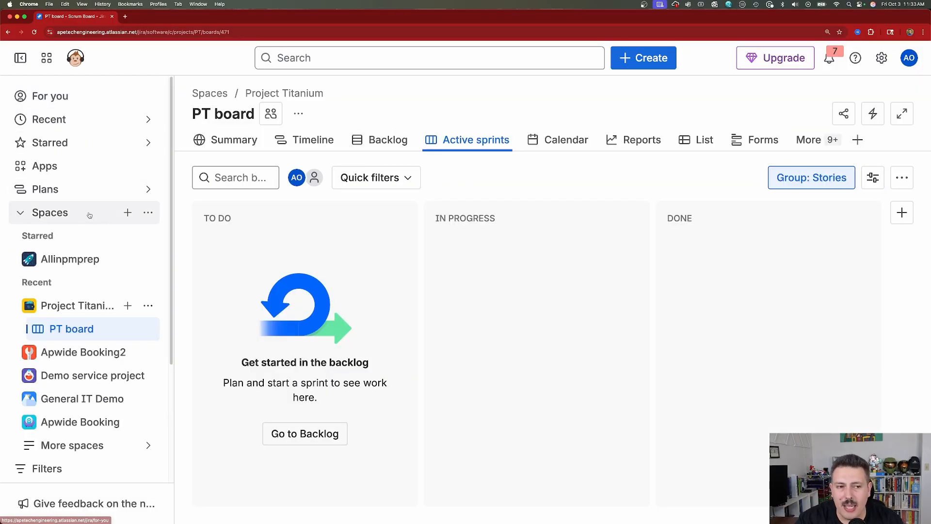
click(65, 262)
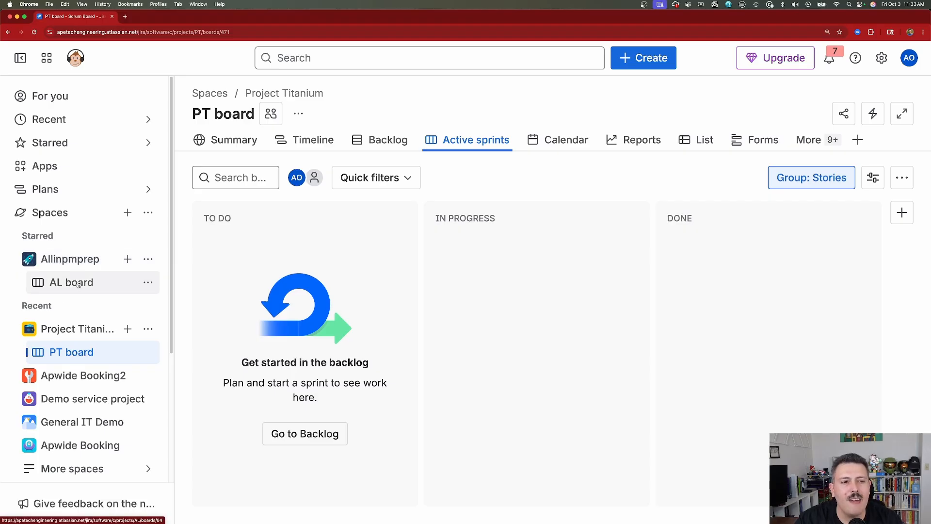
click(148, 260)
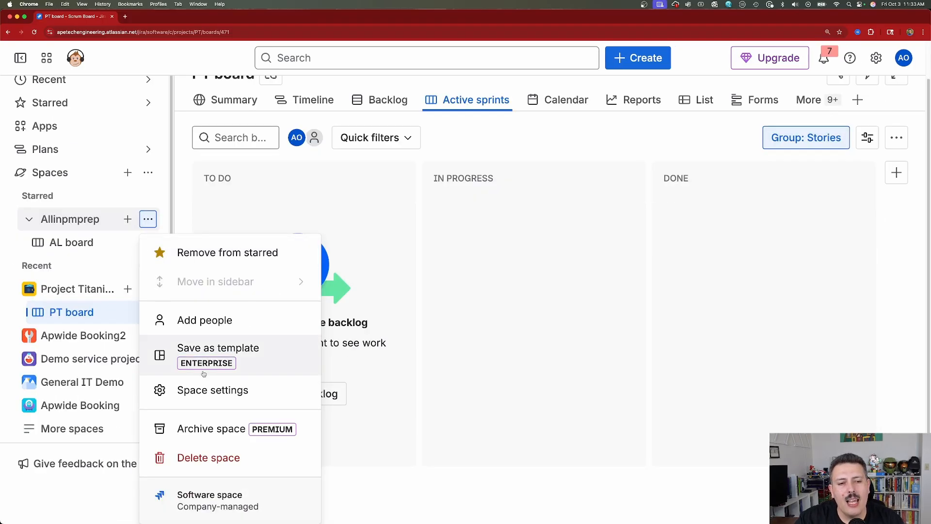
click(206, 389)
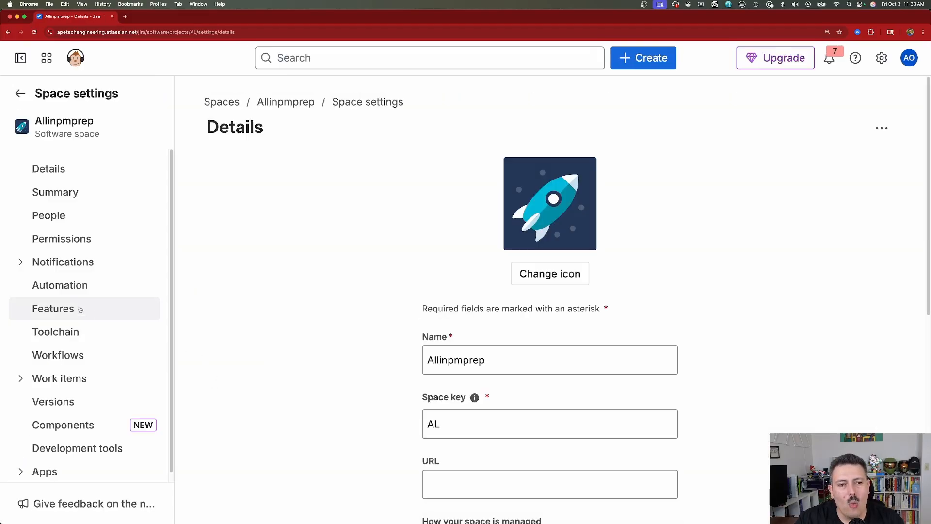
click(47, 384)
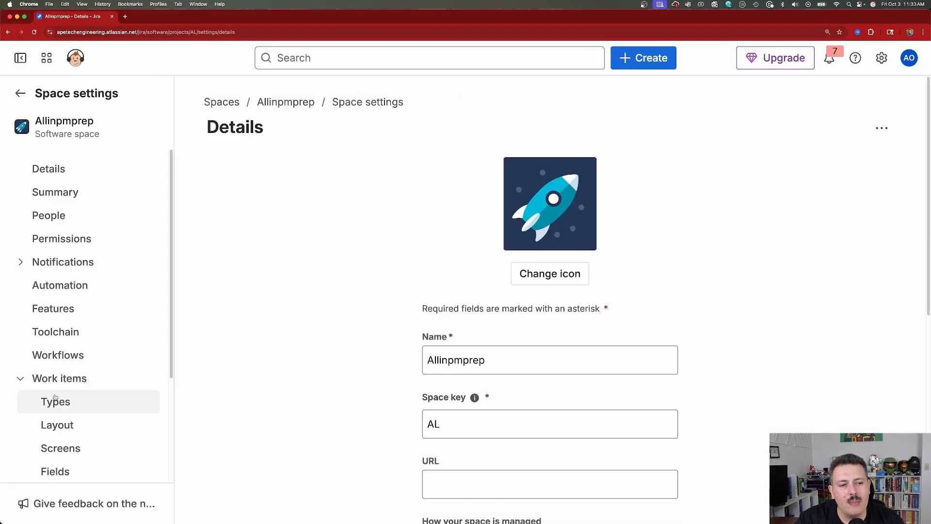
click(57, 404)
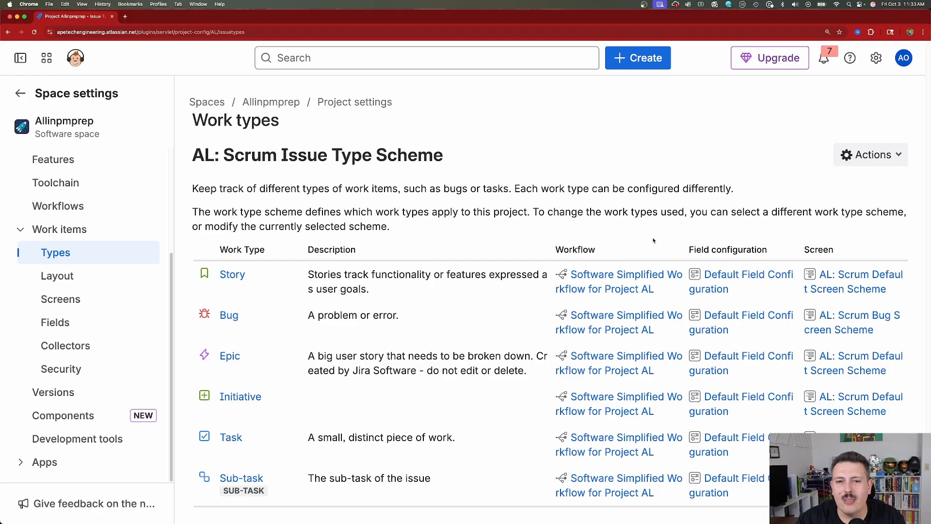
Edit the space's work types and move the custom Incident type from the available issue types into the current scheme
click(869, 154)
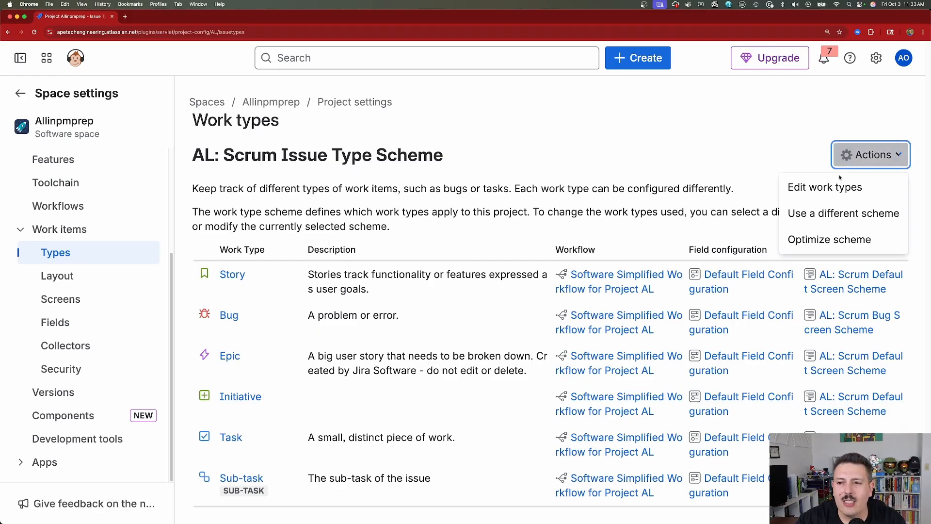
click(823, 192)
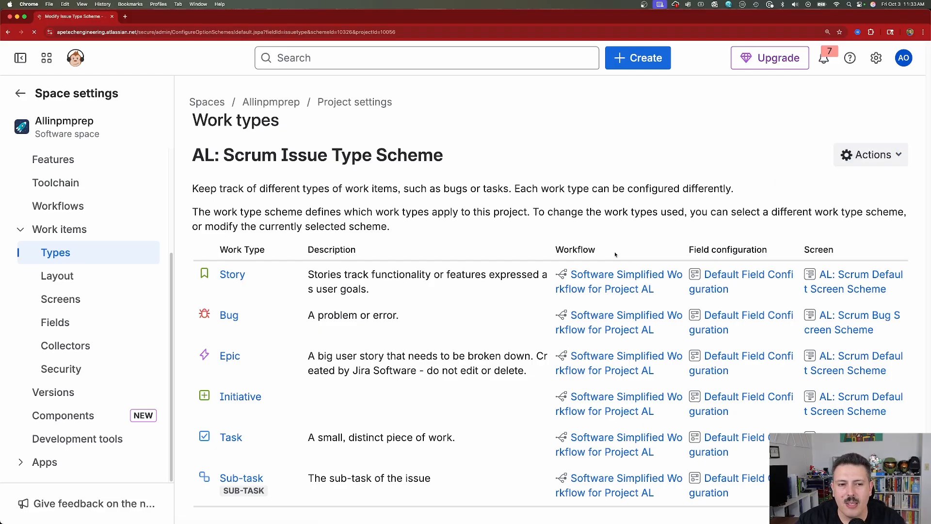
scroll(502, 301, down, 6)
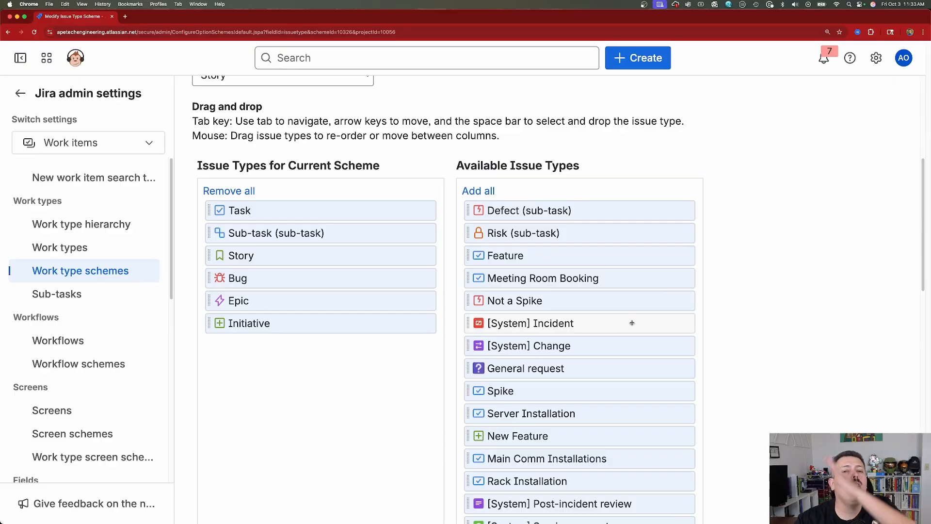
scroll(623, 227, down, 1)
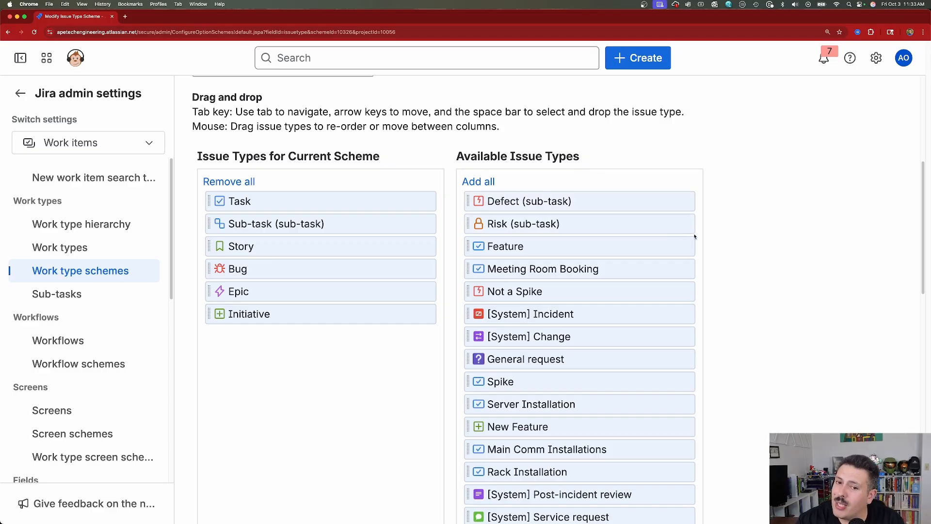
scroll(713, 229, down, 1)
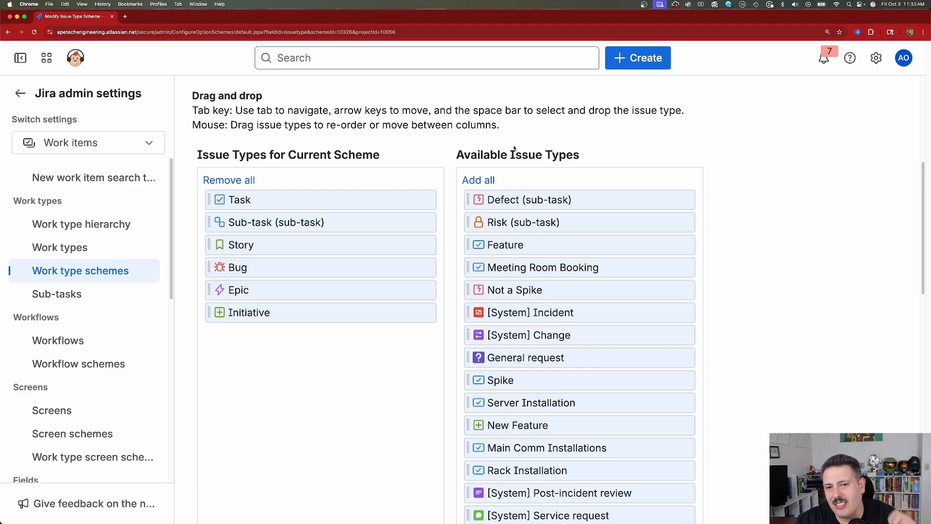
drag(507, 158, 640, 161)
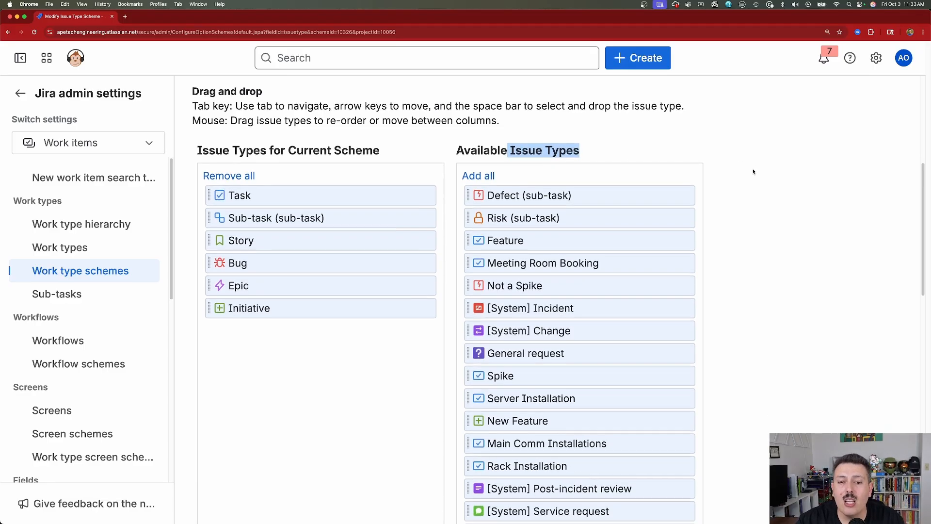
scroll(742, 203, down, 10)
scroll(727, 288, down, 8)
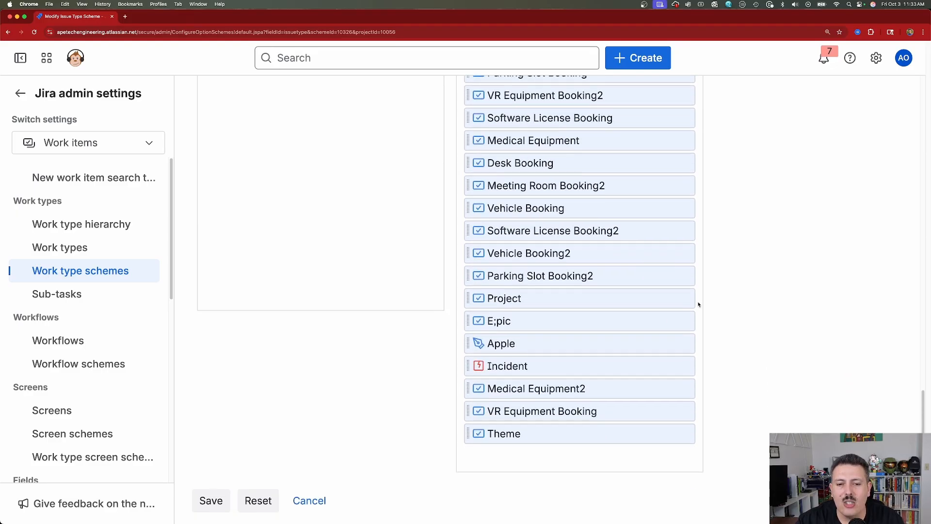
scroll(536, 355, up, 4)
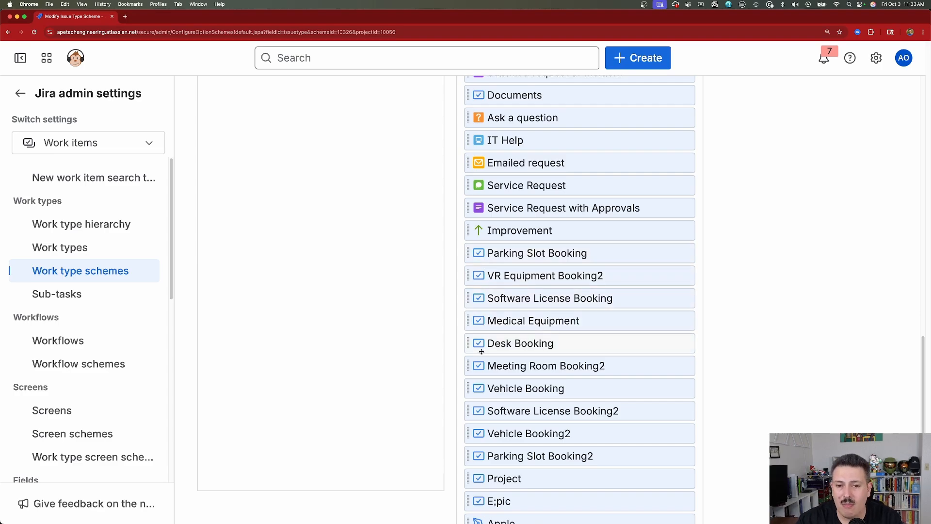
scroll(480, 412, down, 3)
drag(536, 386, 271, 148)
Reorder the current scheme's issue types as Initiative, Epic, Story, Task, Bug, Incident, Sub-task
scroll(285, 195, up, 7)
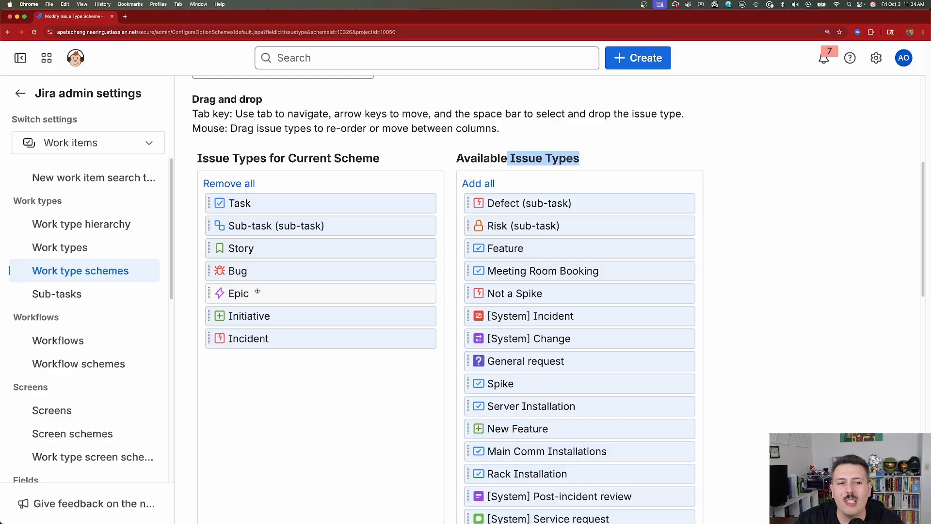
drag(257, 291, 257, 199)
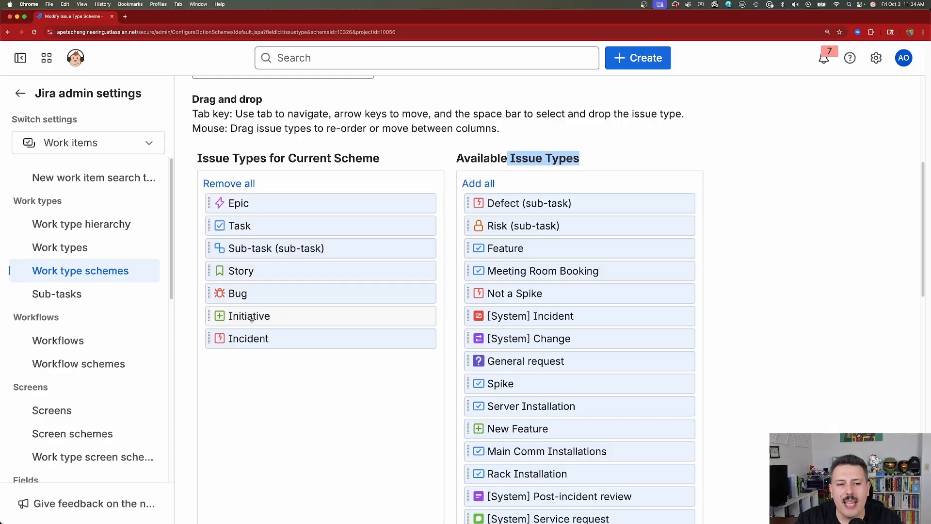
drag(257, 318, 257, 203)
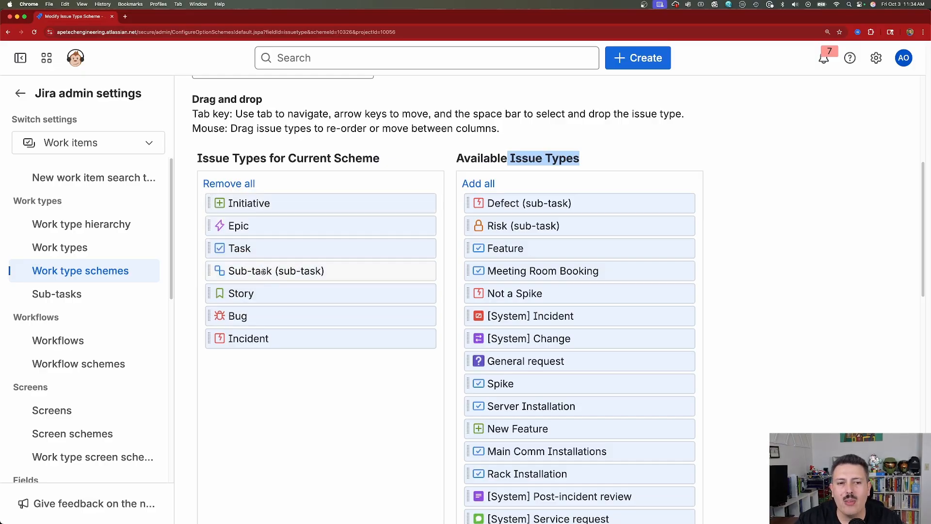
drag(263, 306, 271, 240)
drag(267, 294, 264, 316)
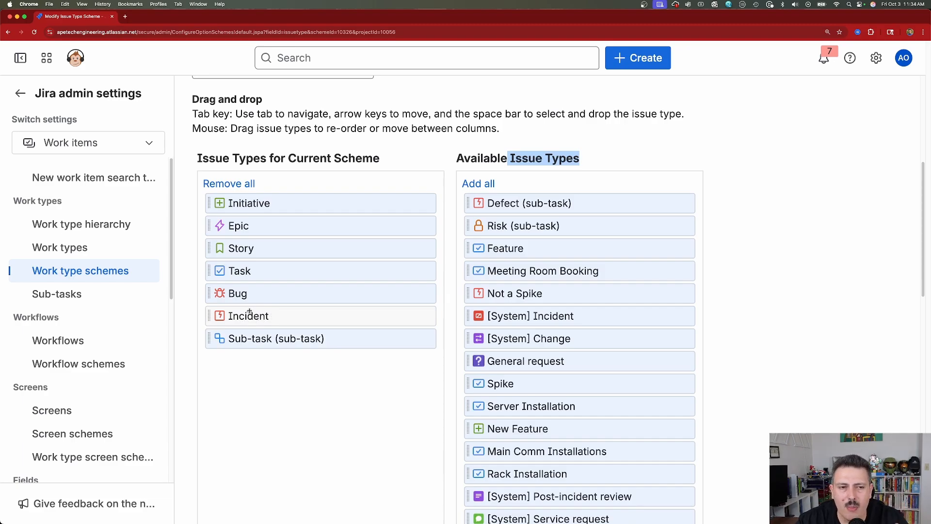
Save the modified issue type scheme and review the space's work types list
scroll(249, 311, down, 15)
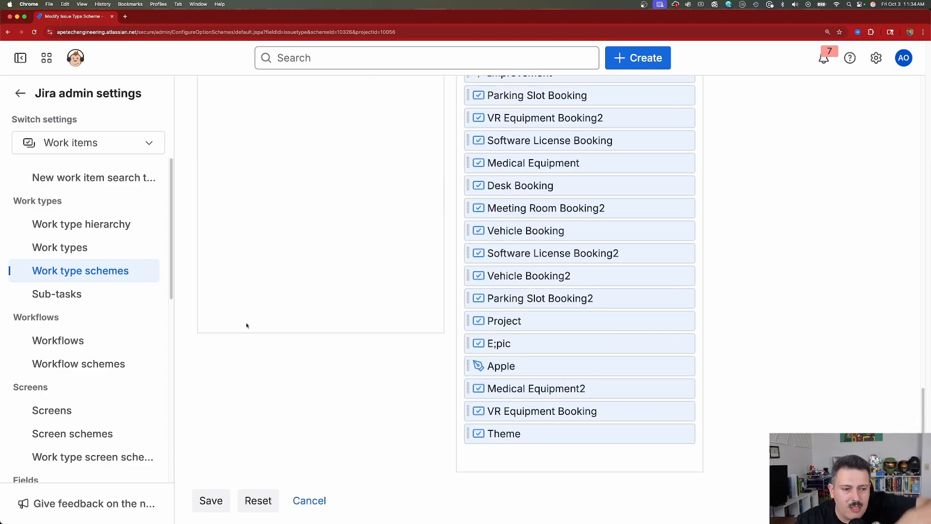
click(230, 498)
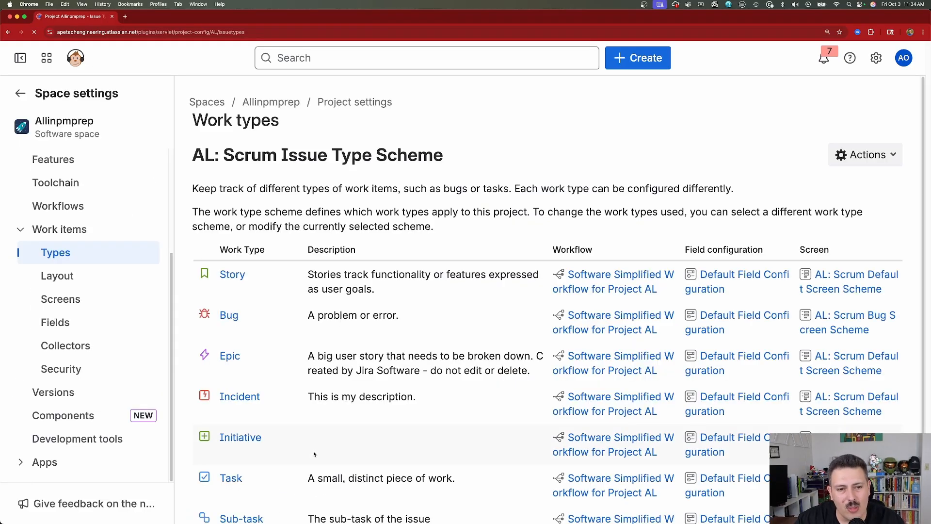
scroll(359, 380, down, 1)
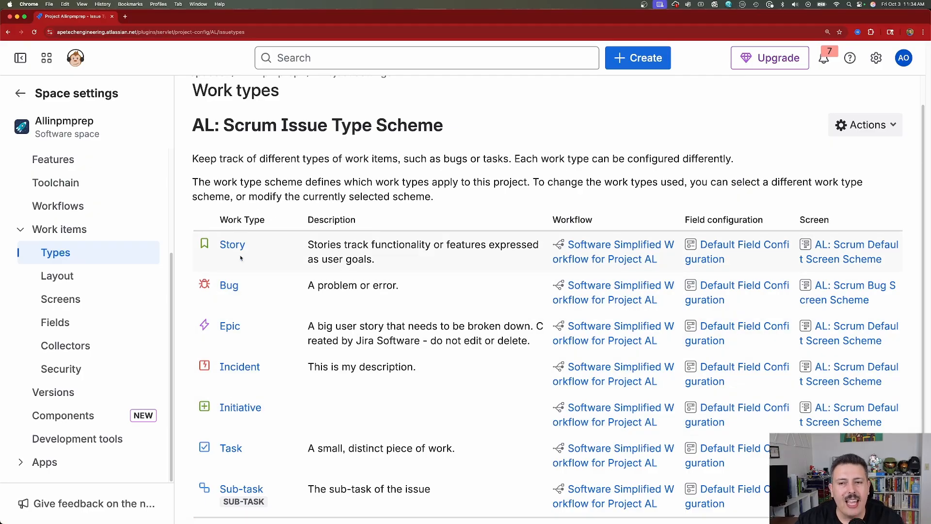
Edit the space's work types, move Task out of the current scheme and back into it, and discard the edit
click(881, 124)
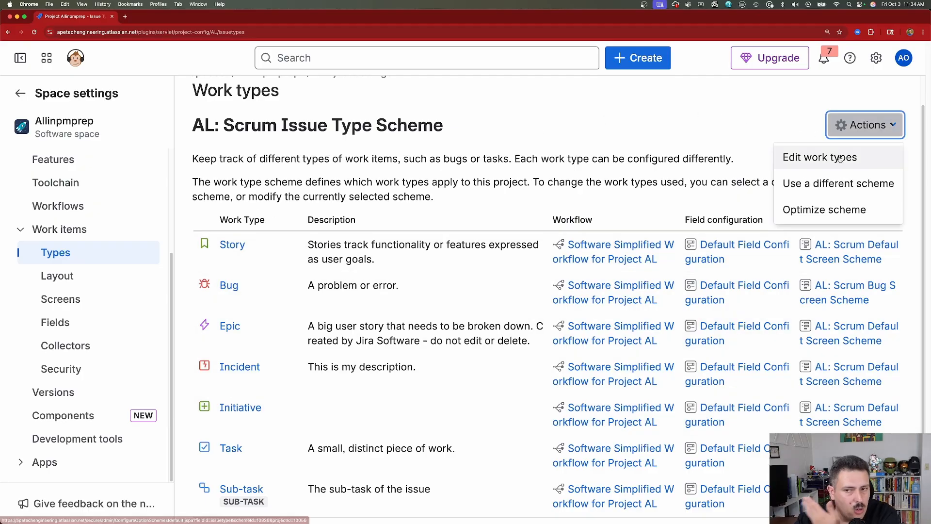
click(813, 158)
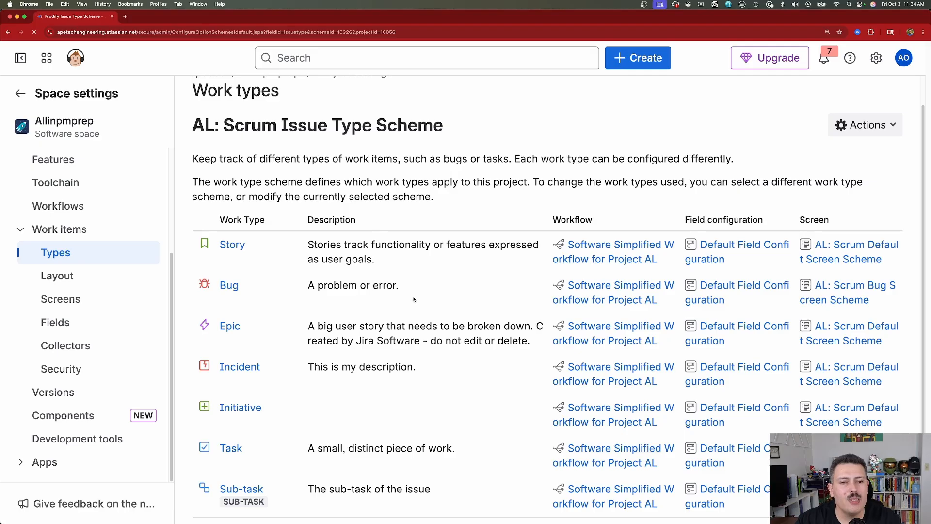
scroll(519, 360, down, 7)
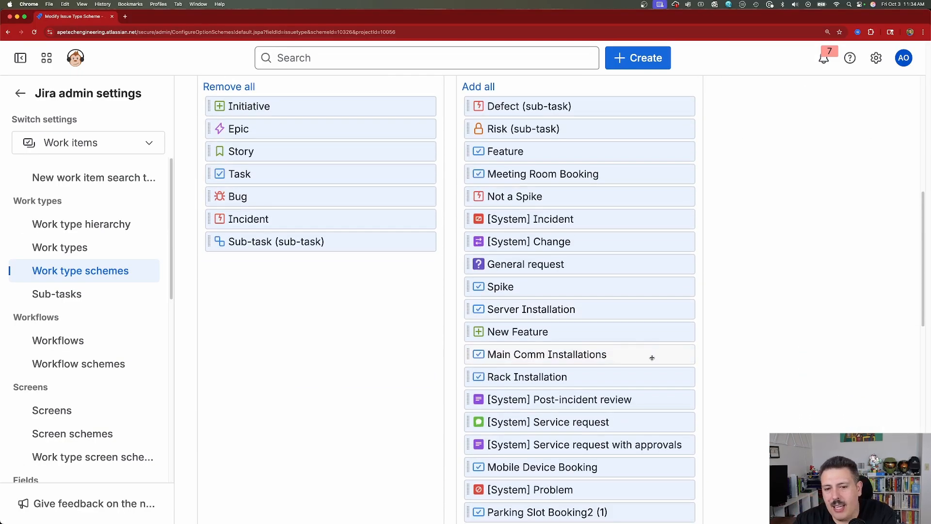
scroll(650, 357, up, 3)
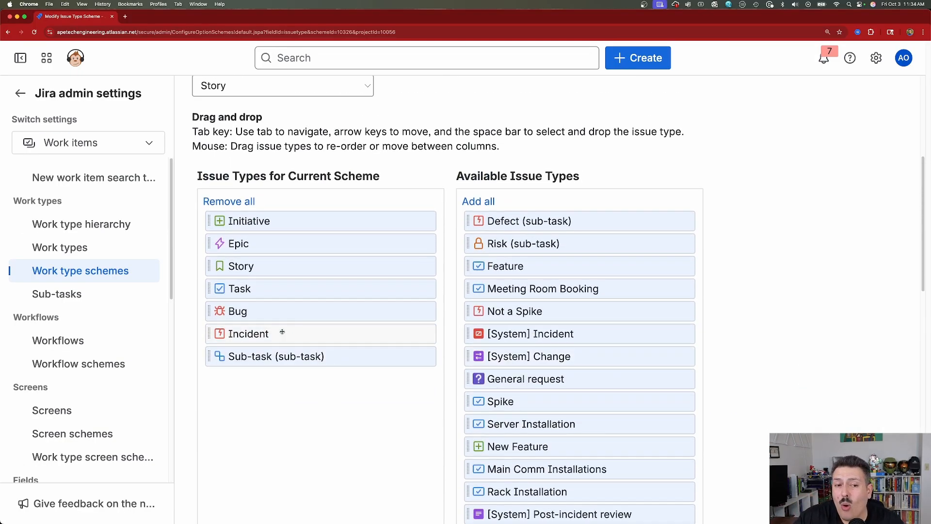
drag(245, 292, 491, 290)
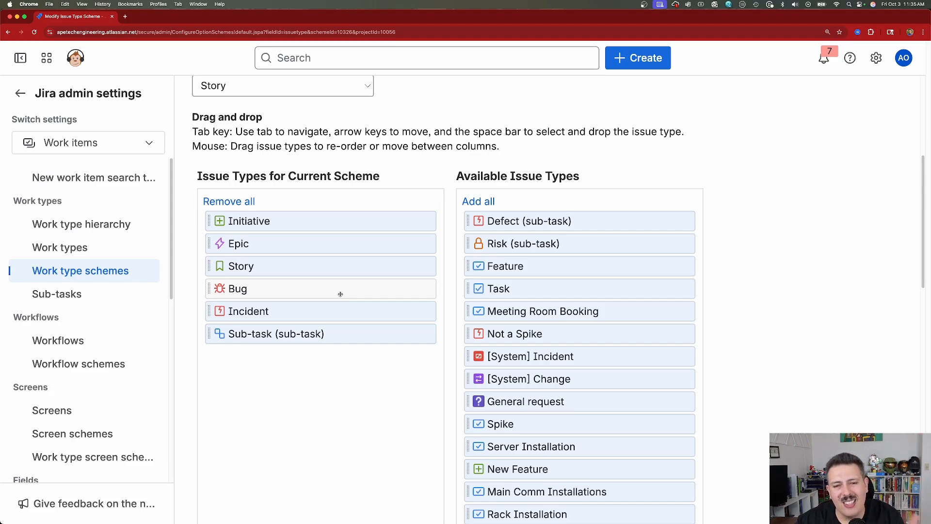
drag(513, 289, 286, 288)
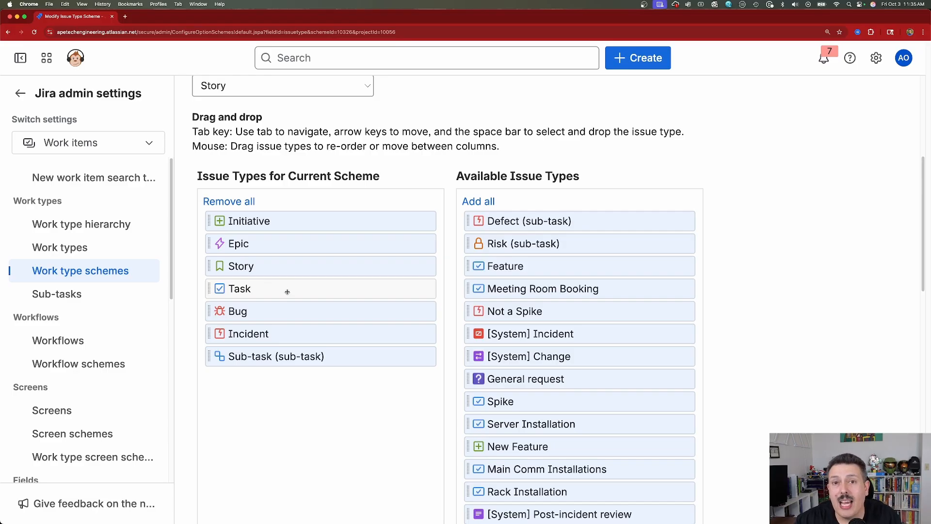
scroll(287, 291, down, 15)
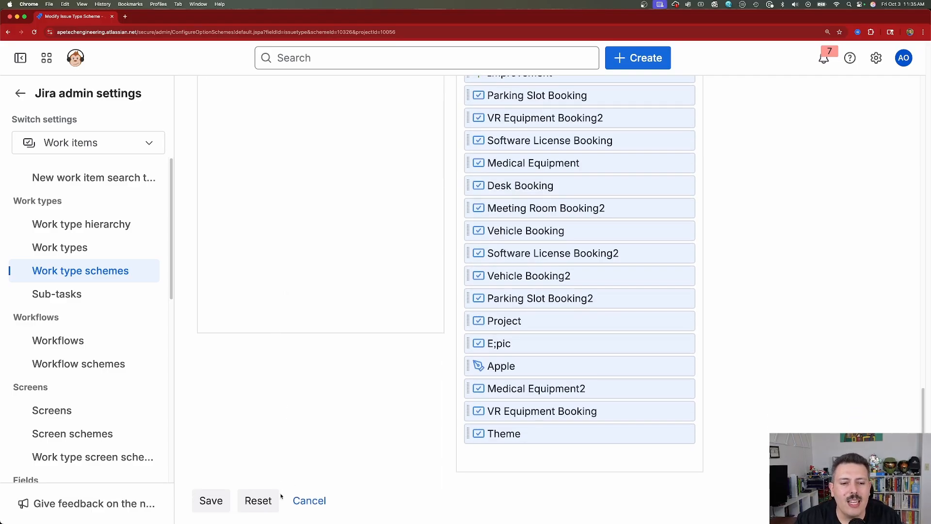
click(304, 501)
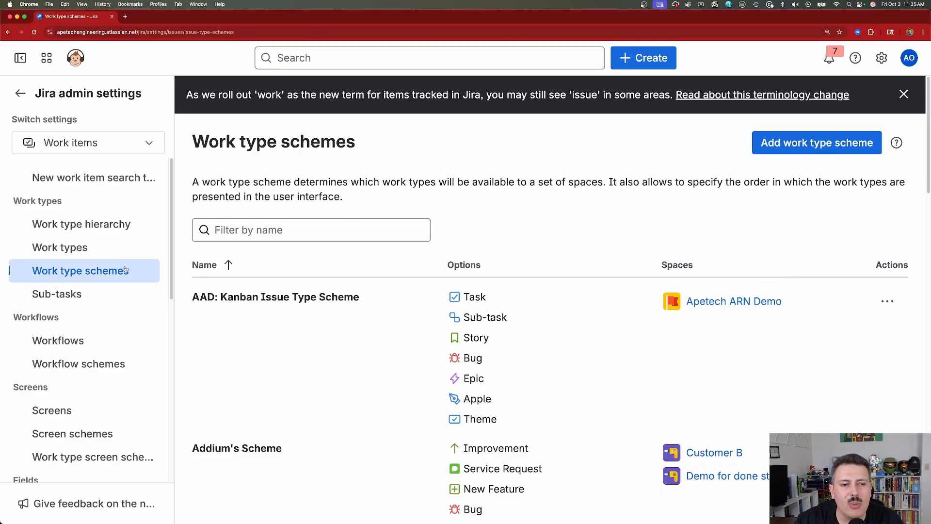
Examine the standard and subtask options in the form for adding a work type, and cancel it
click(106, 254)
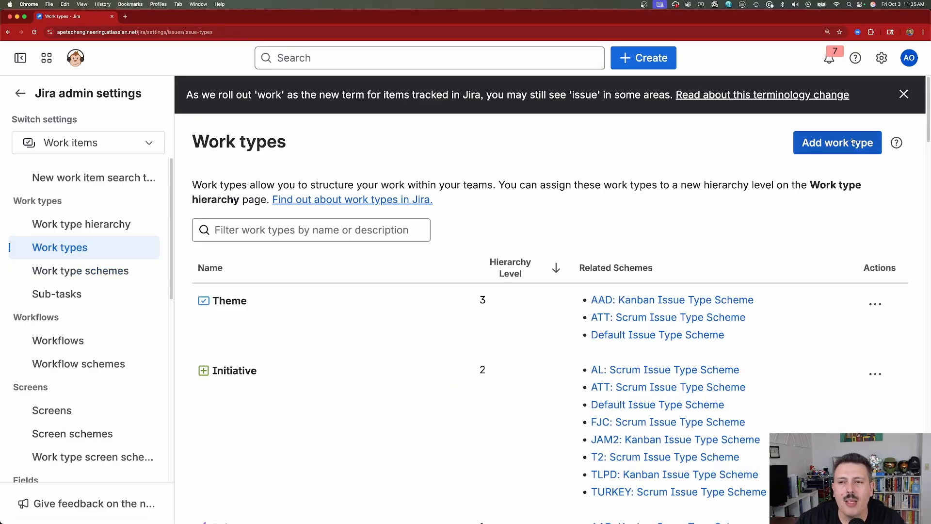
click(838, 142)
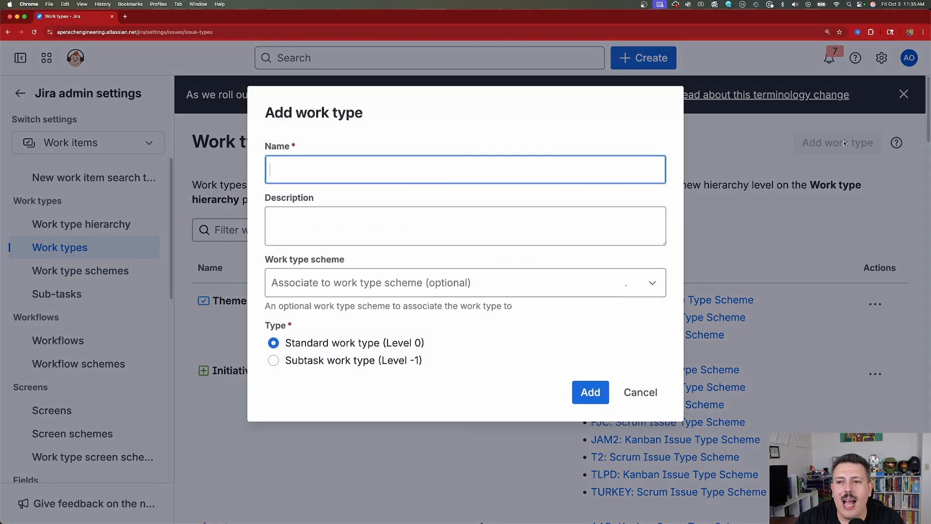
click(305, 346)
drag(298, 374, 432, 373)
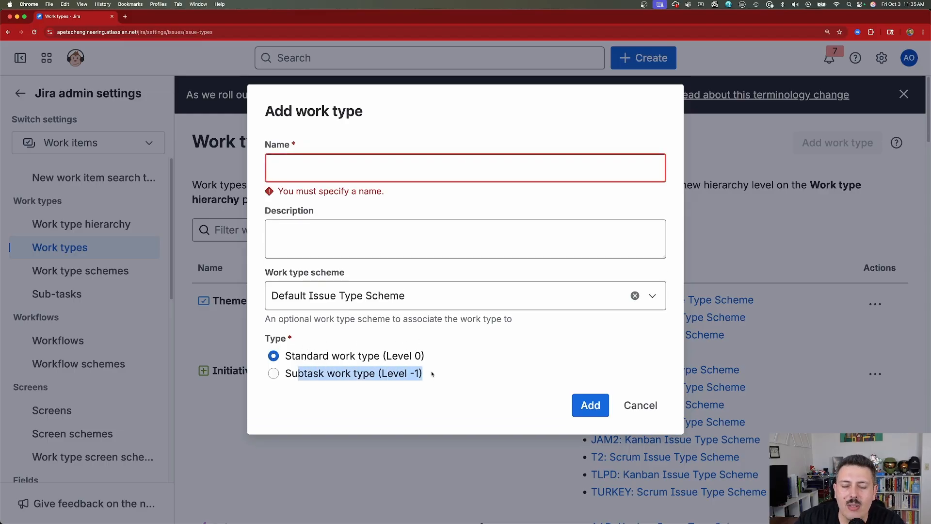
click(640, 405)
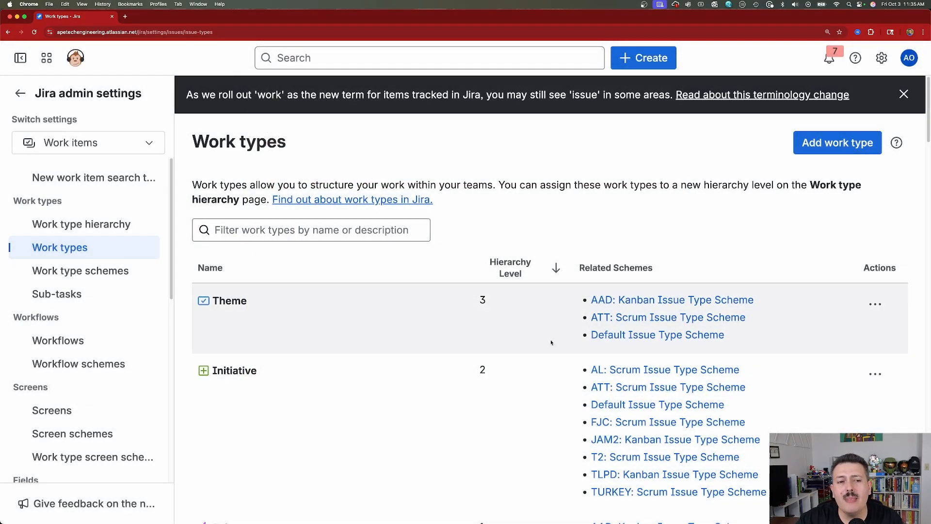
Add a sub-task work type named Subtask2 with the Default Issue Type Scheme
click(55, 304)
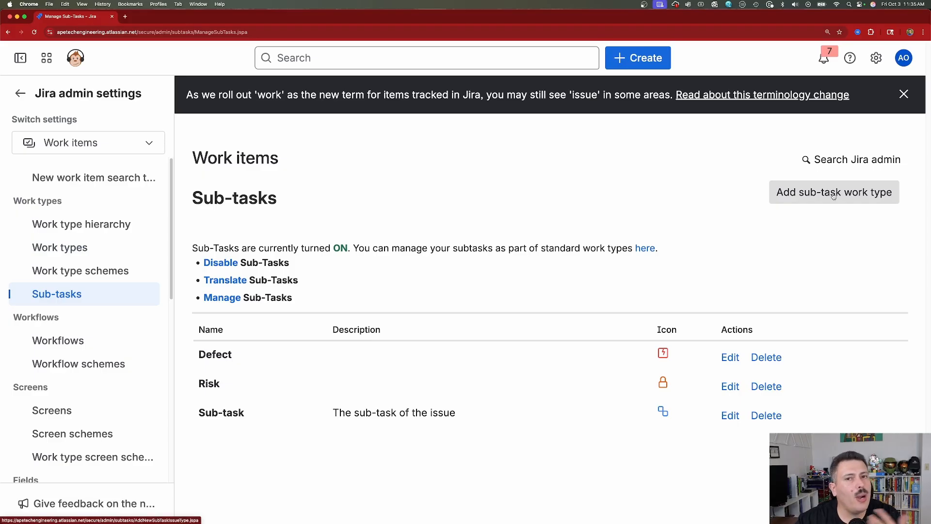
click(833, 194)
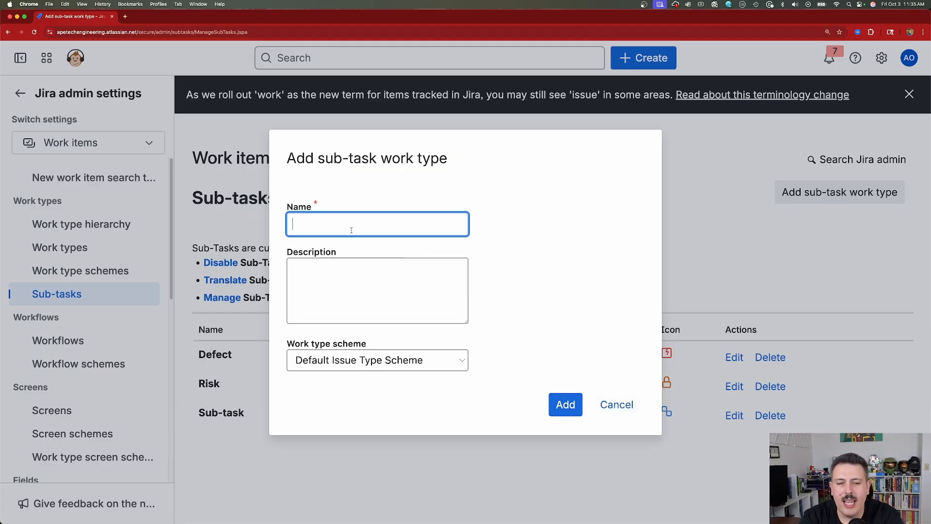
text(Subtask2)
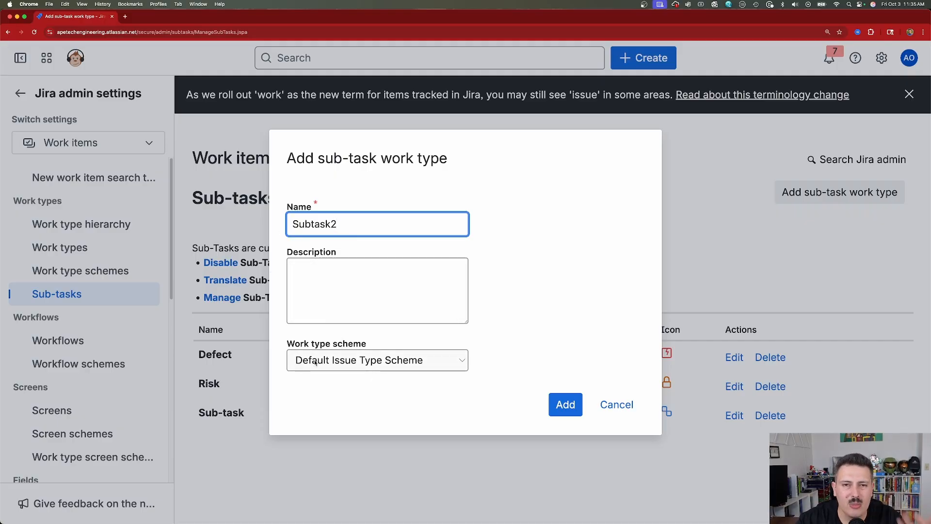
click(567, 409)
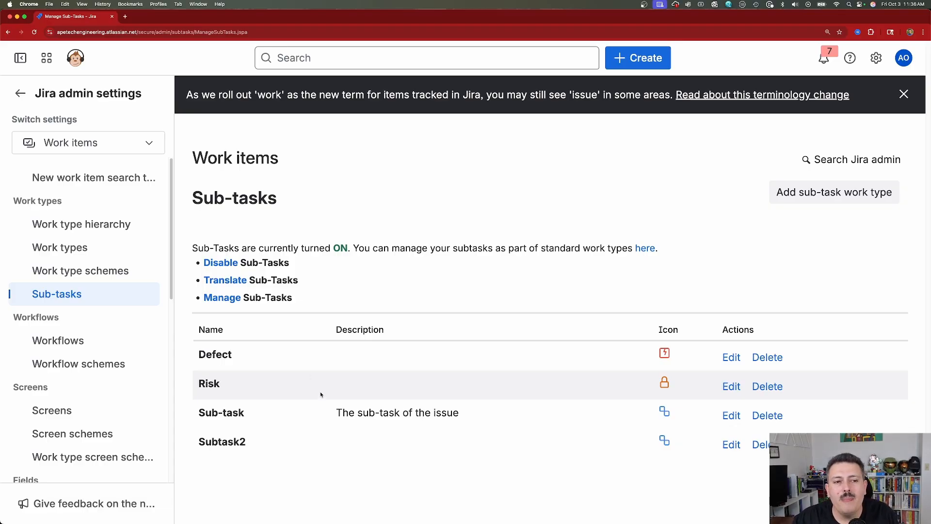
Open the AL: Scrum Issue Type Scheme for editing from the work type schemes and look over its settings
click(78, 275)
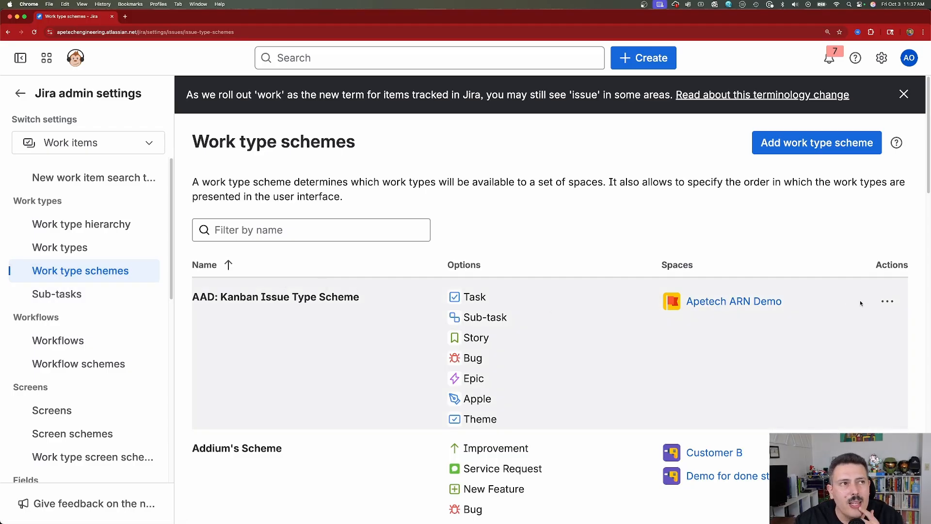
scroll(771, 304, down, 5)
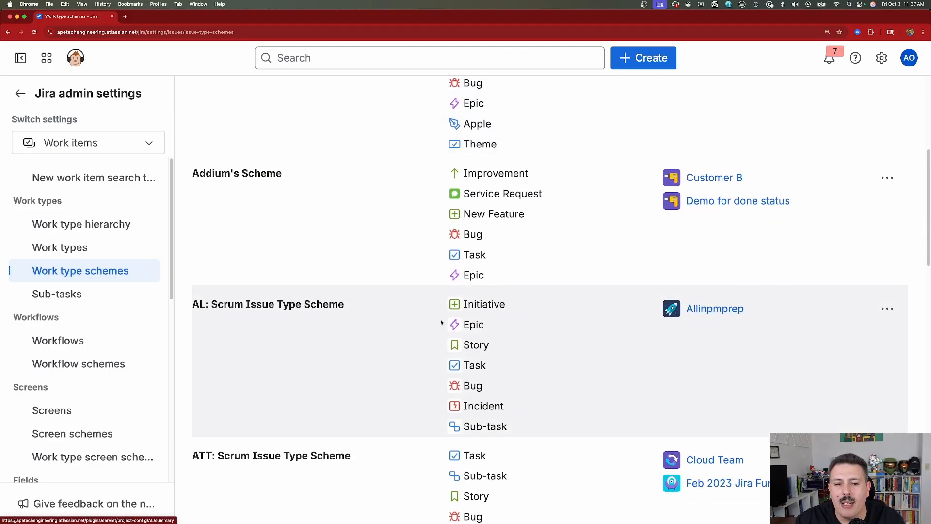
click(887, 308)
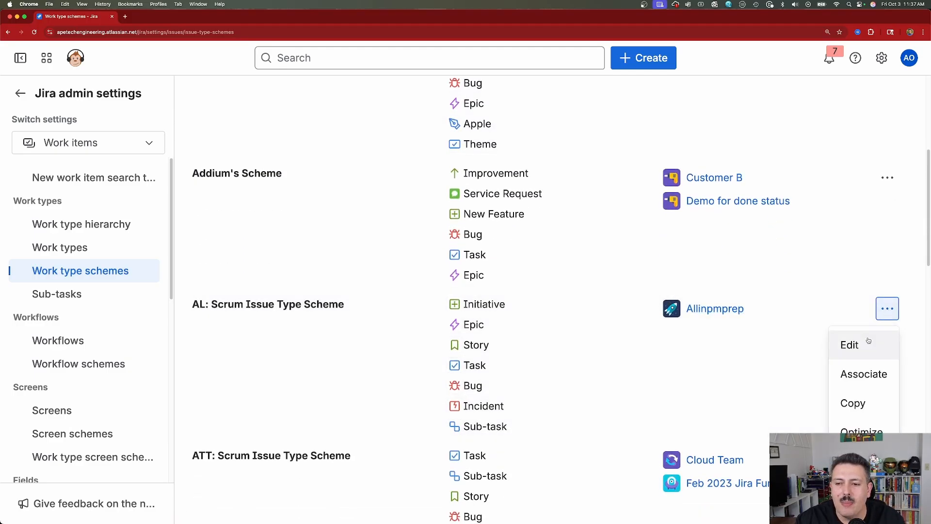
click(868, 344)
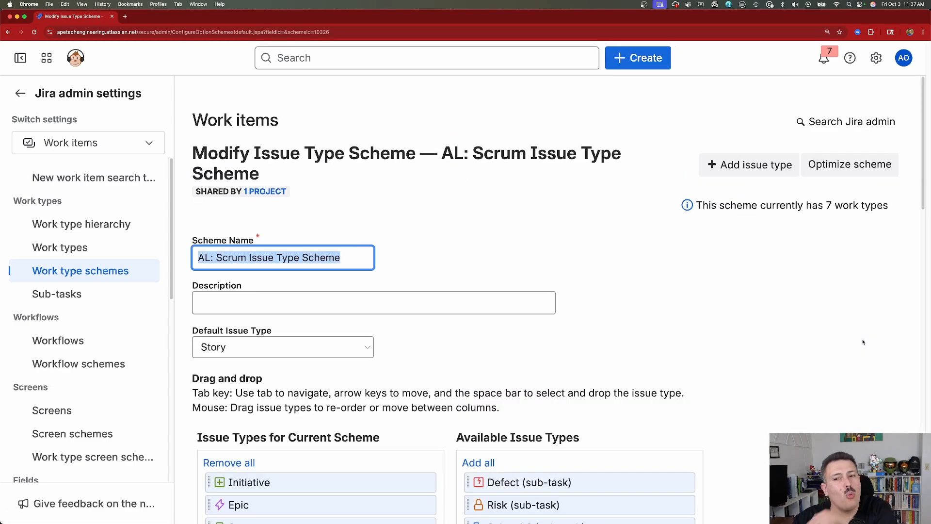
scroll(861, 342, down, 6)
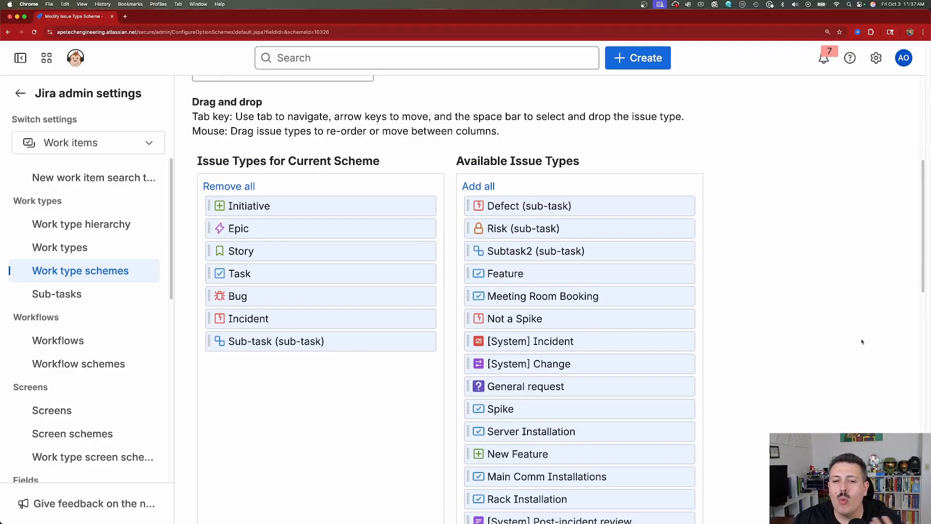
scroll(854, 344, up, 1)
scroll(854, 344, up, 6)
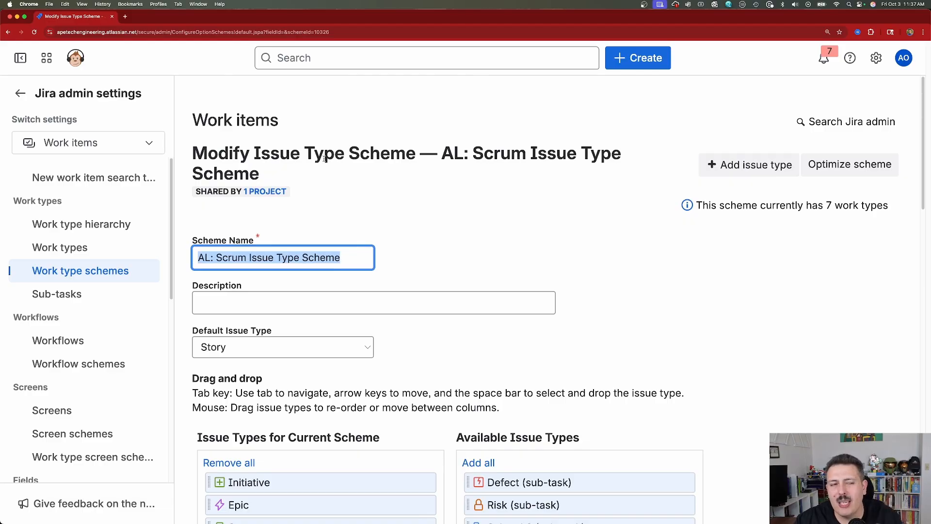
drag(254, 154, 368, 152)
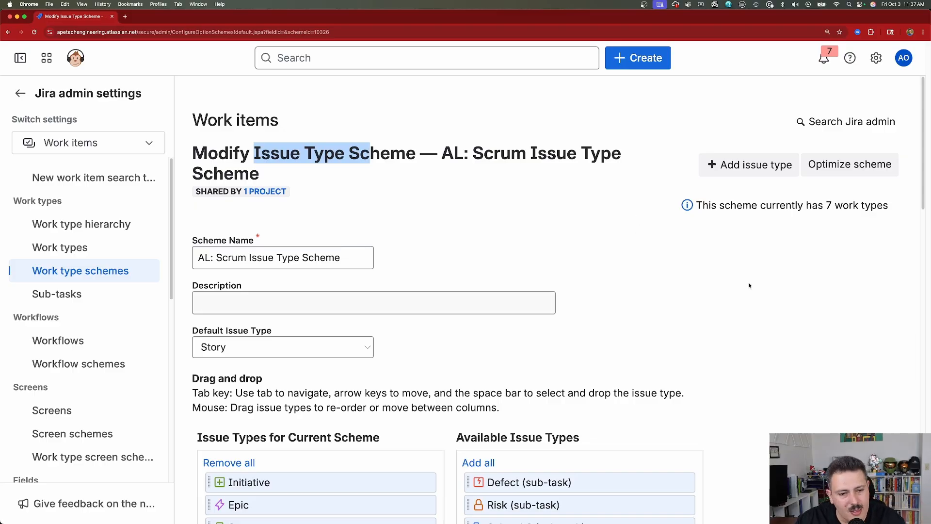
Add the Subtask2 and Risk sub-task types to the current scheme, placing them in that order below Sub-task
scroll(749, 286, down, 5)
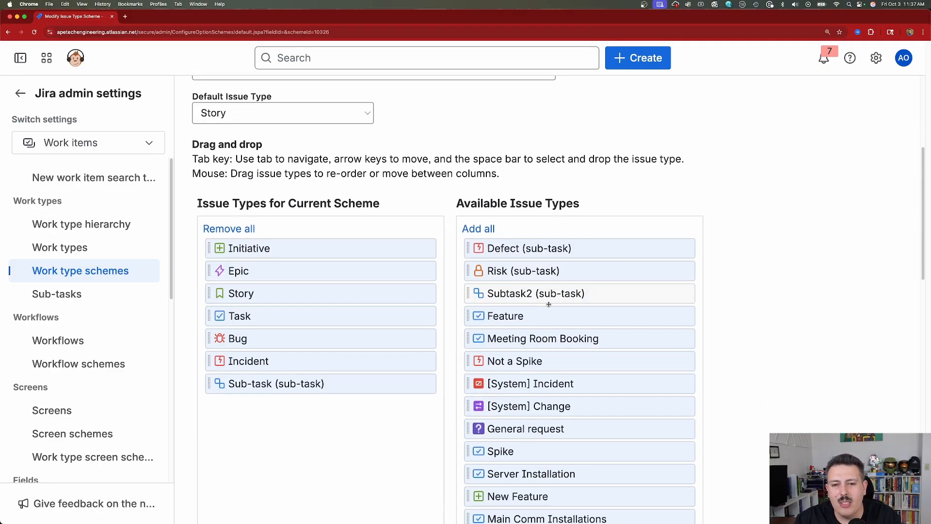
scroll(577, 313, down, 10)
scroll(578, 340, down, 5)
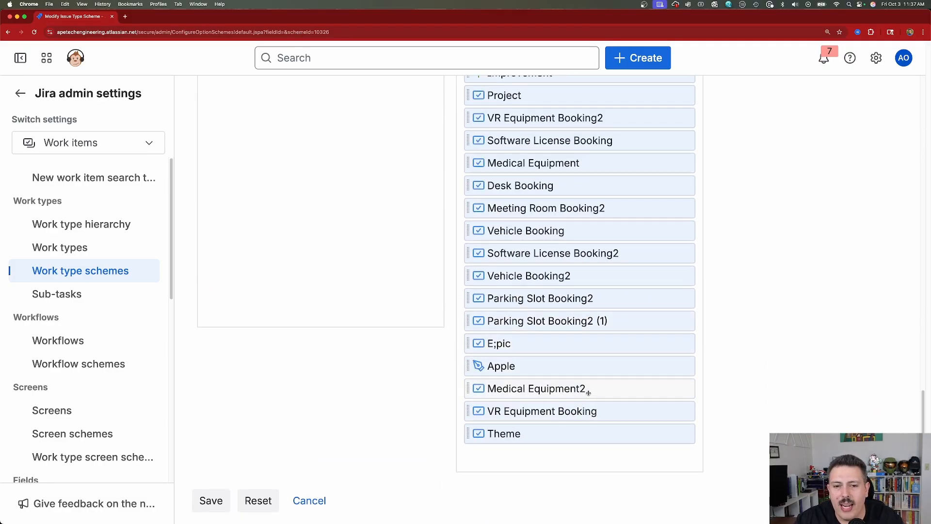
scroll(588, 388, up, 20)
scroll(589, 385, down, 4)
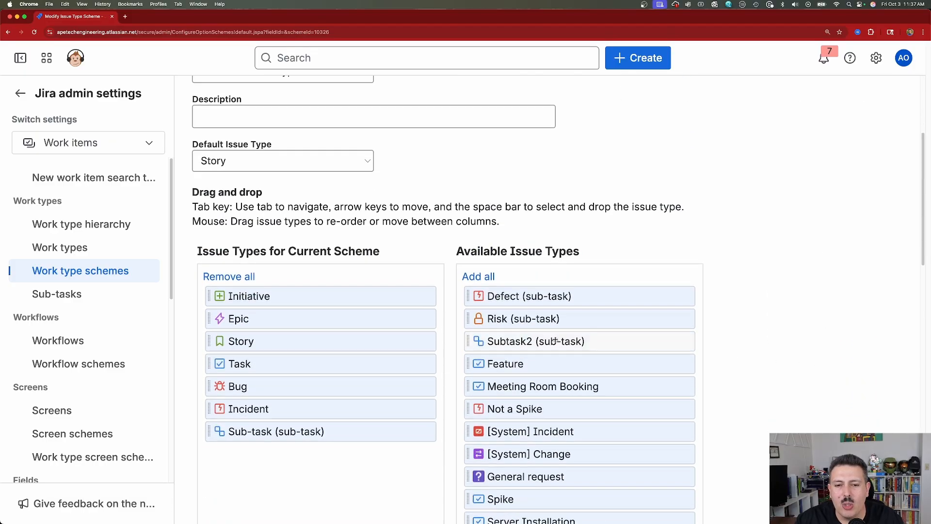
drag(571, 343, 368, 448)
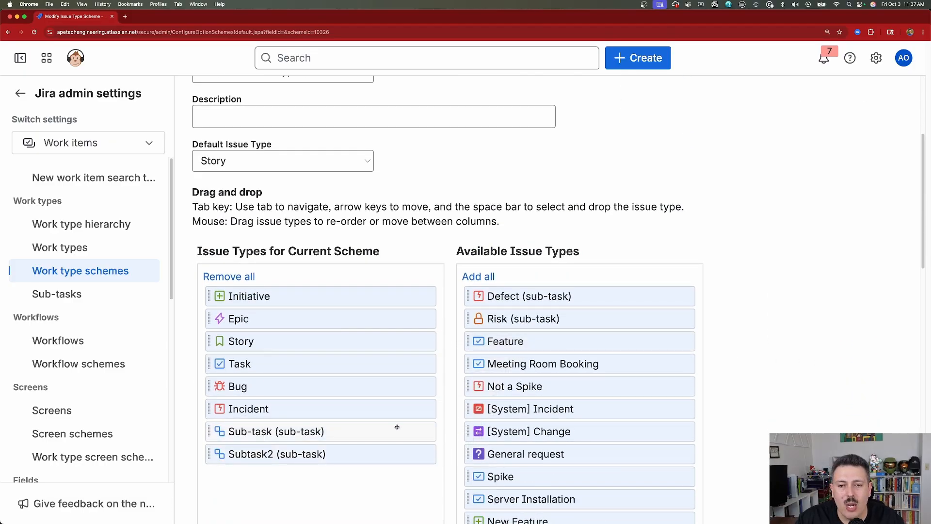
drag(551, 319, 326, 461)
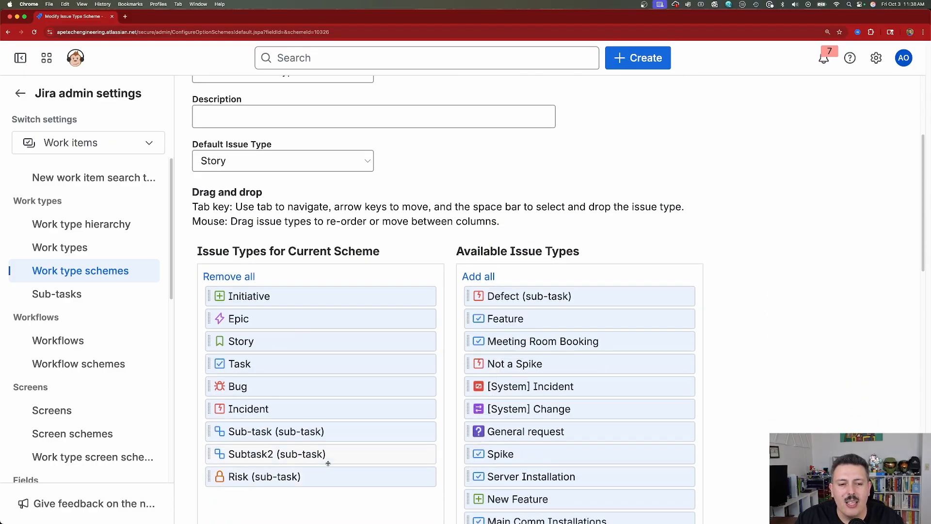
Save the modified scheme and review the AL: Scrum Issue Type Scheme's options in the schemes list
scroll(224, 476, down, 10)
click(209, 500)
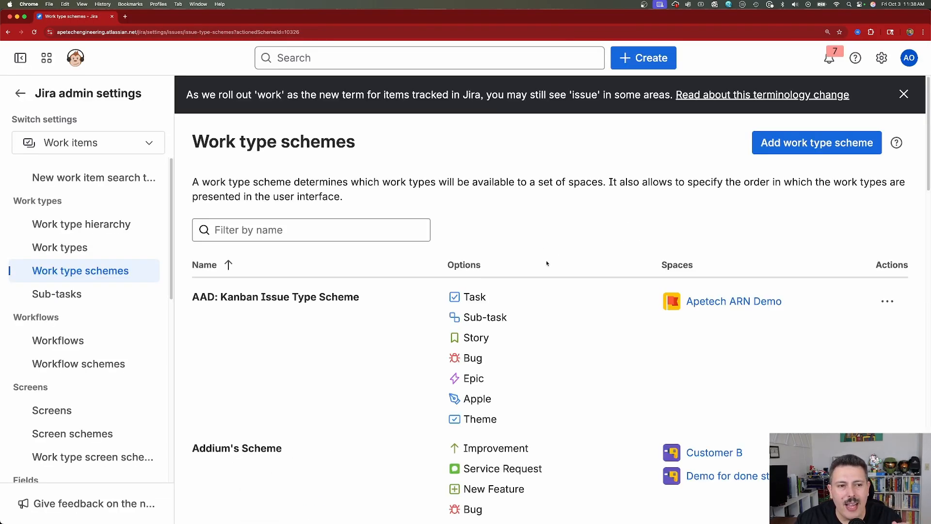
scroll(556, 274, down, 9)
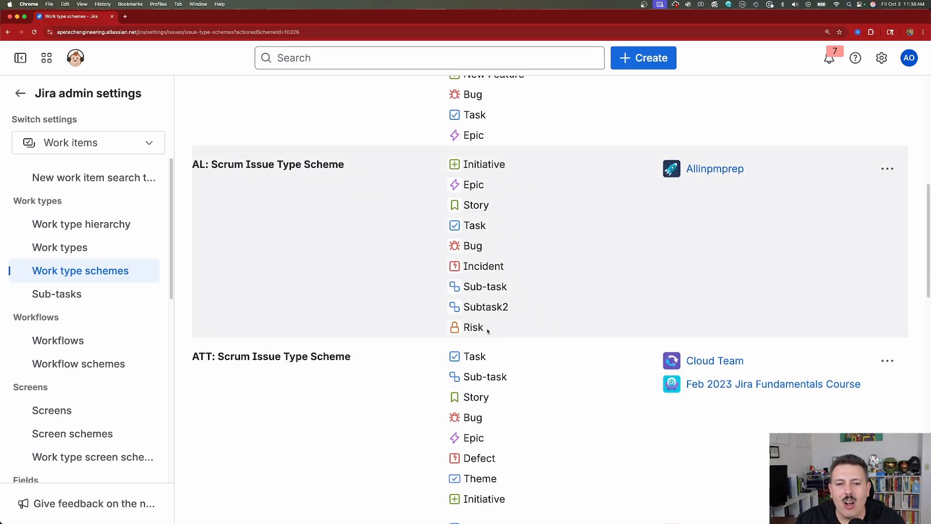
drag(487, 327, 642, 191)
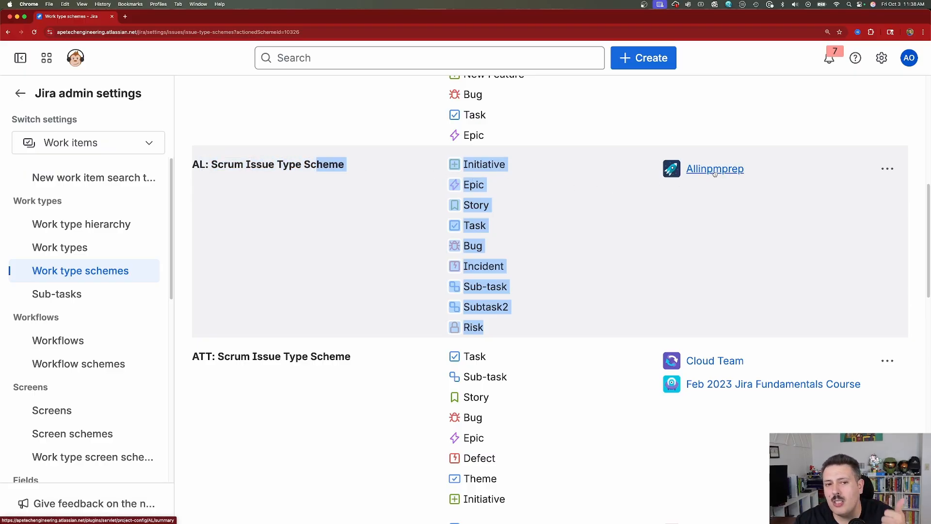
Try out different space selections for associating the AL: Scrum Issue Type Scheme, and cancel the association
click(894, 169)
click(864, 234)
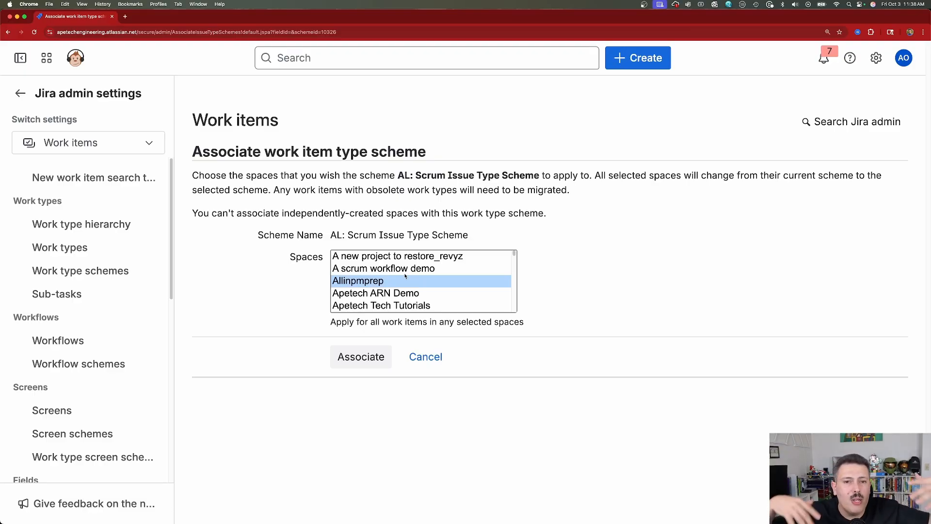
click(390, 294)
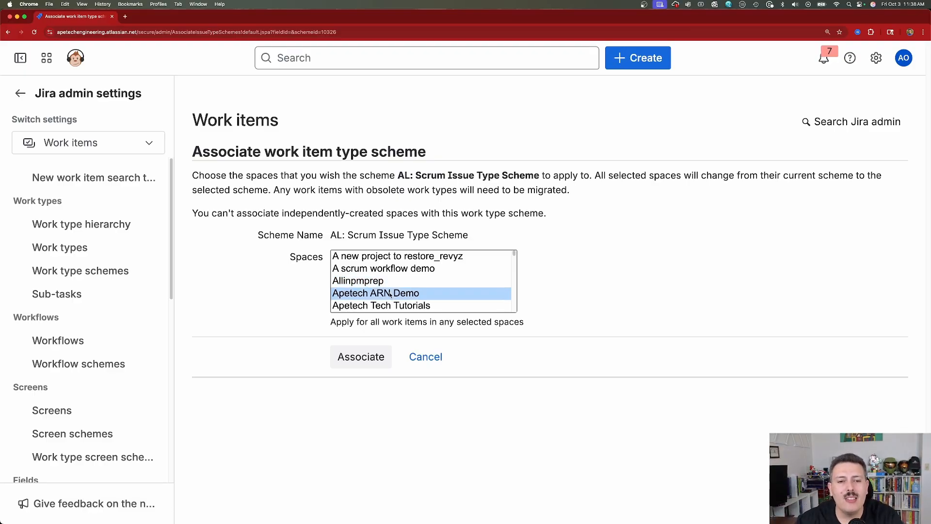
scroll(389, 294, down, 4)
click(383, 301)
scroll(381, 290, up, 5)
click(365, 291)
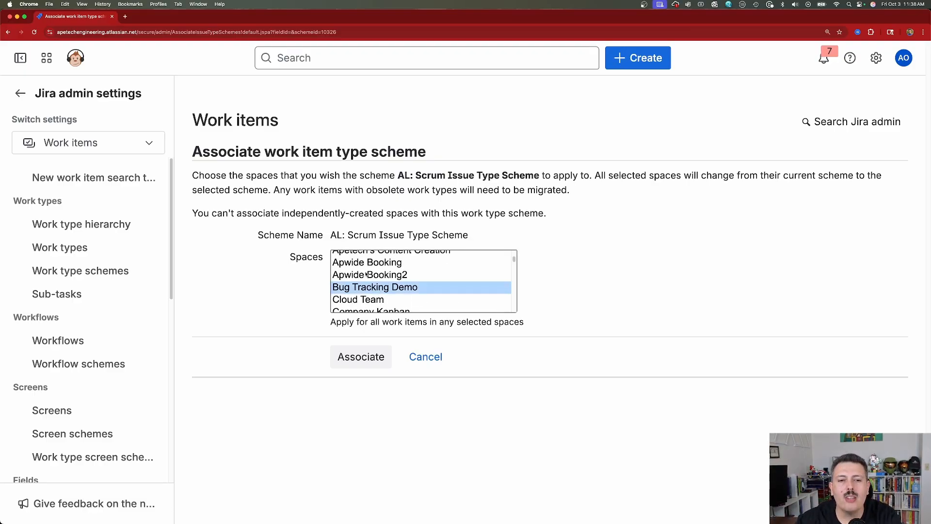
key(shift+Up)
key(shift+Up)
scroll(366, 297, down, 4)
click(375, 291)
scroll(373, 298, down, 2)
click(370, 287)
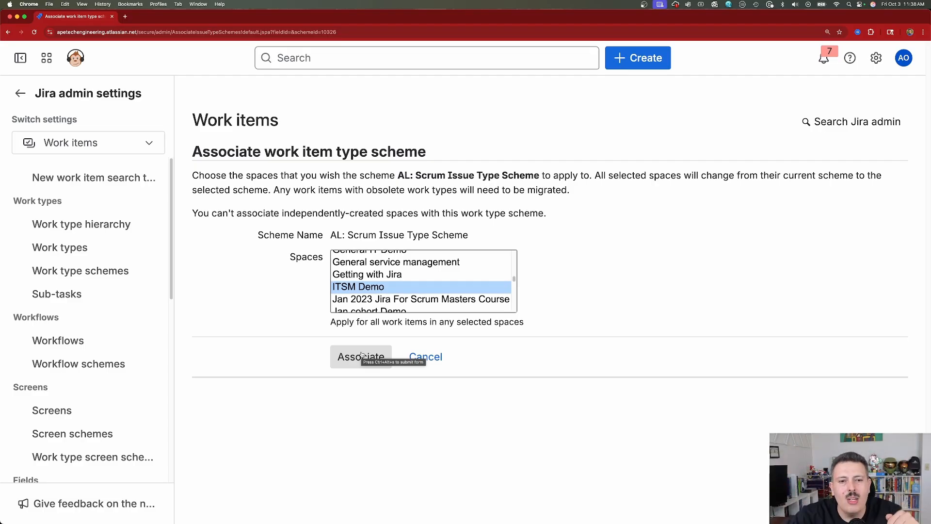
click(427, 357)
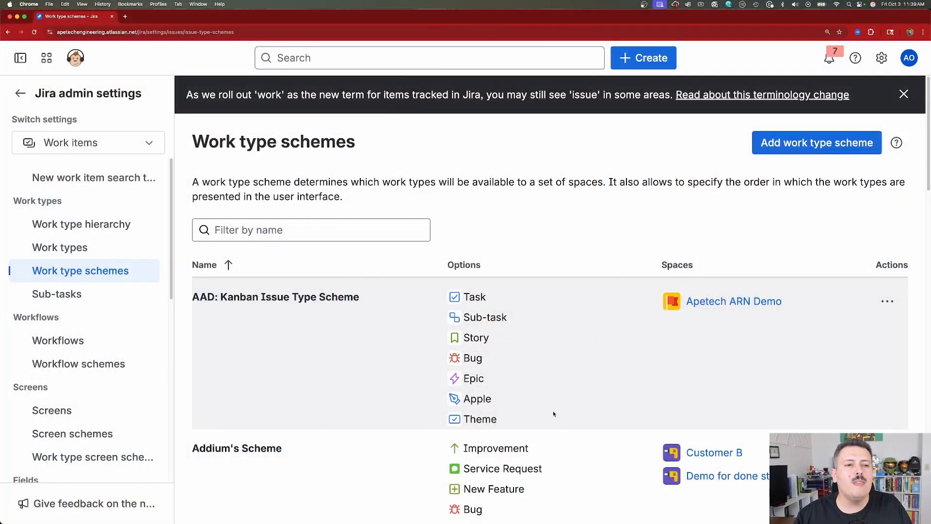
Open the work type hierarchy and examine its levels and their assigned Jira work types
click(88, 233)
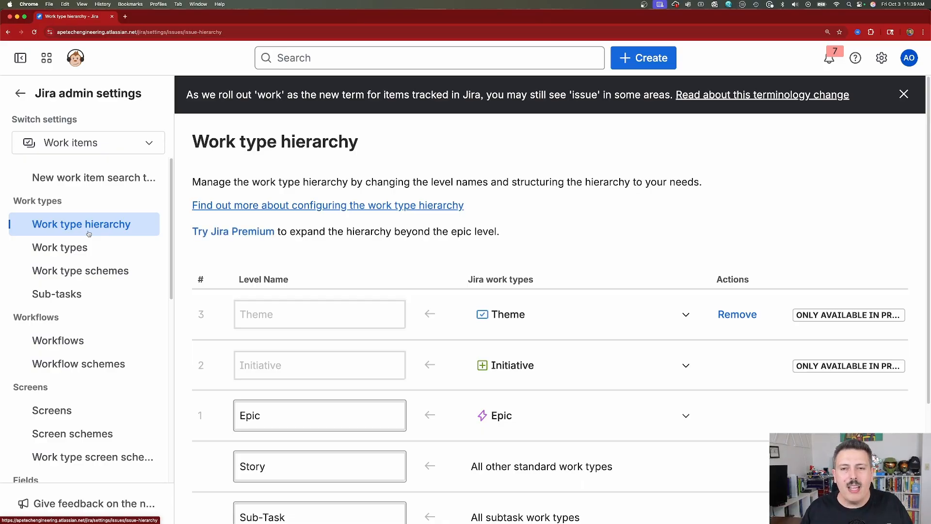
scroll(375, 339, down, 3)
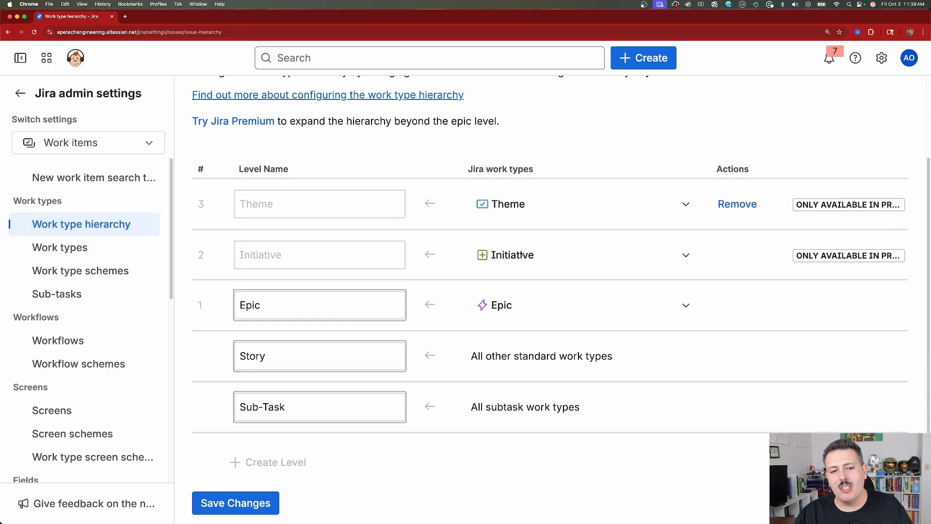